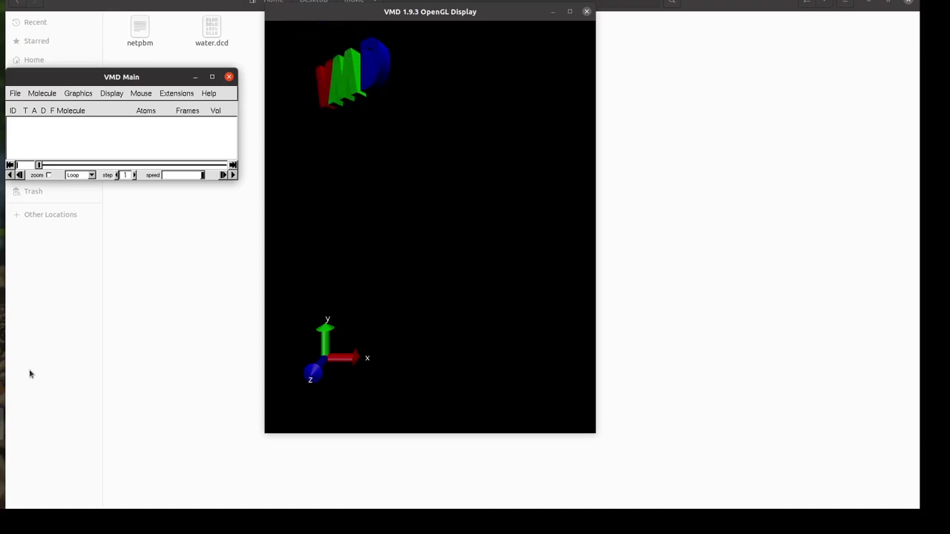
Step: Open the Movie Maker extension and look over its movie generator settings
left_click(183, 95)
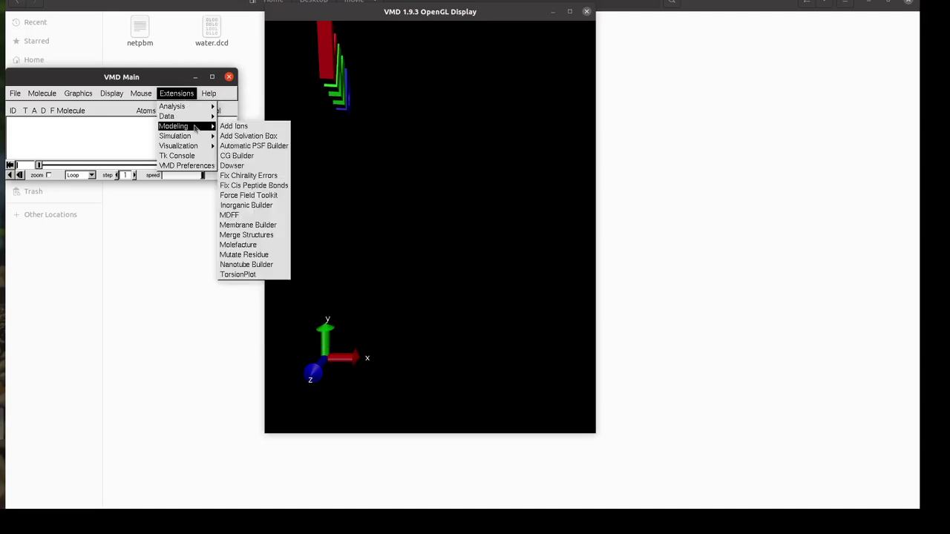
mouse_move(186, 145)
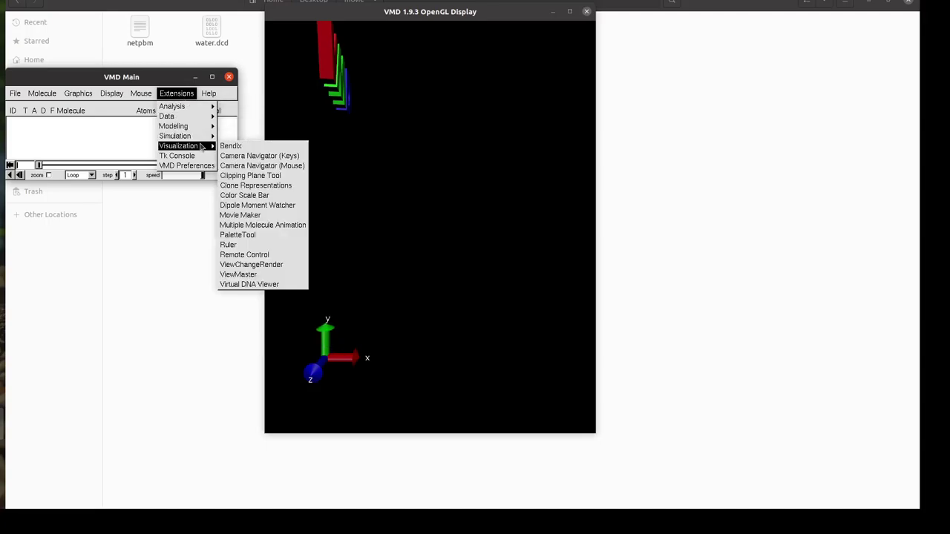
left_click(239, 215)
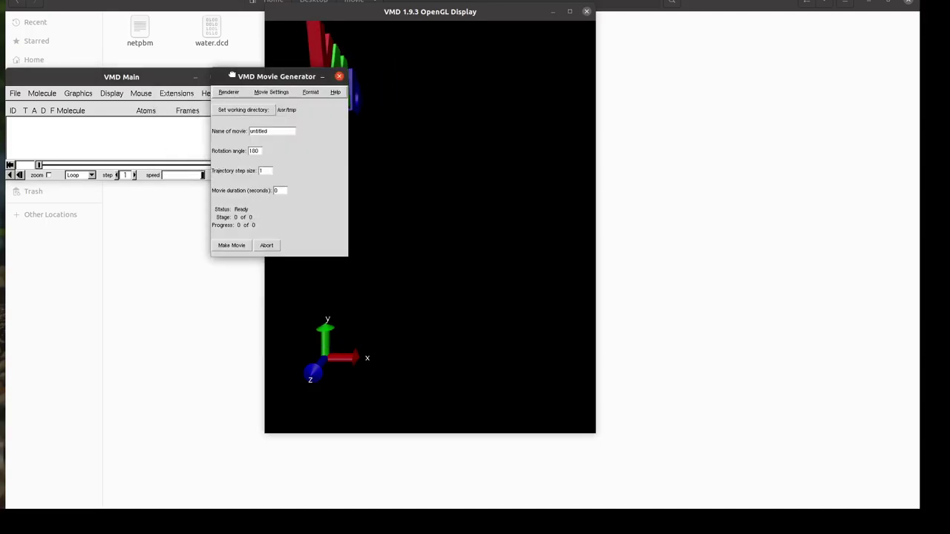
left_click_drag(232, 77, 338, 108)
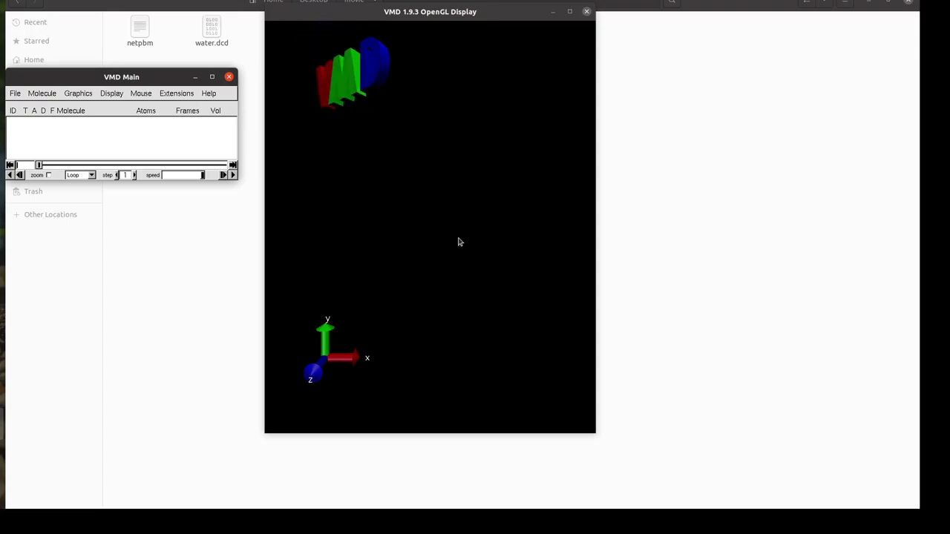
Step: Load the structure file water--open.psf from the movie folder as a new molecule
left_click(18, 97)
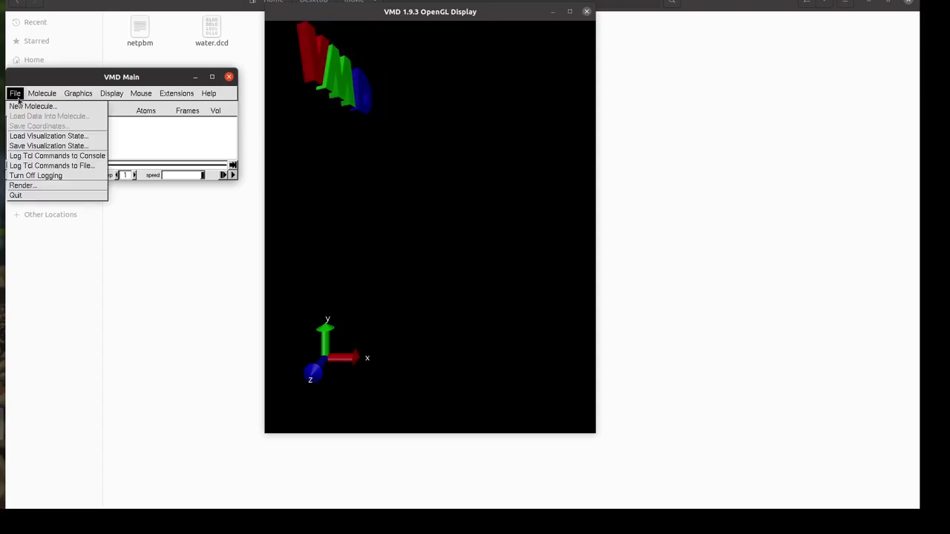
left_click(35, 107)
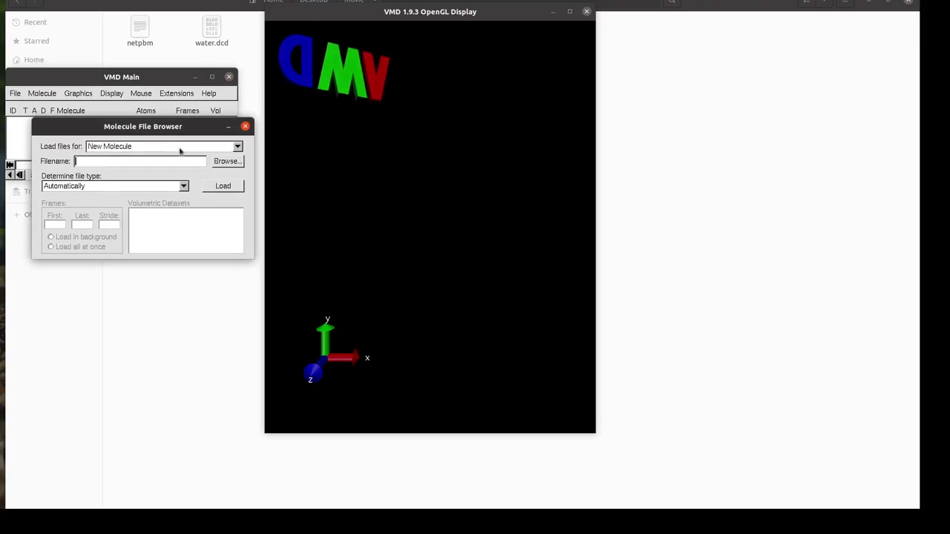
left_click(216, 161)
left_click(171, 129)
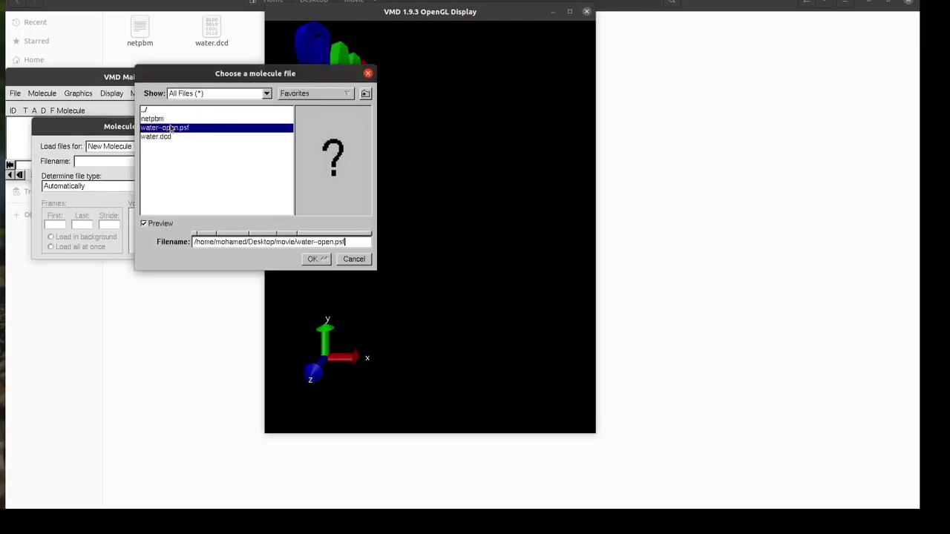
double_click(171, 129)
left_click(222, 185)
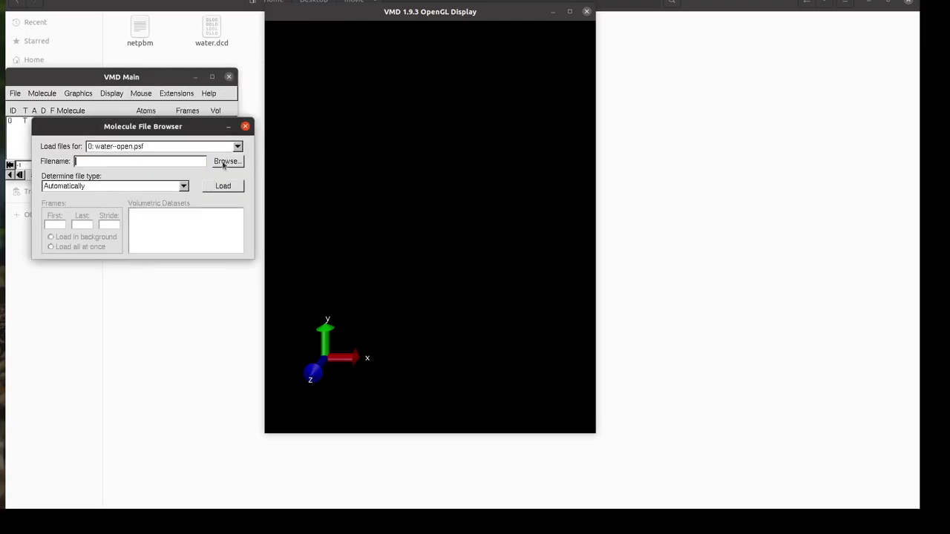
Step: Load the water.dcd trajectory into the water--open.psf molecule and close the Molecule File Browser
left_click(224, 162)
left_click(176, 138)
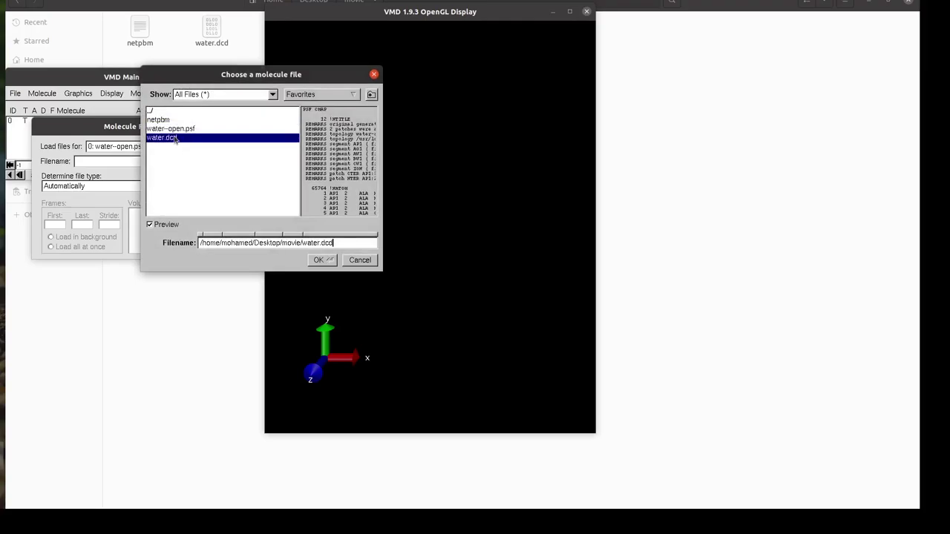
double_click(175, 138)
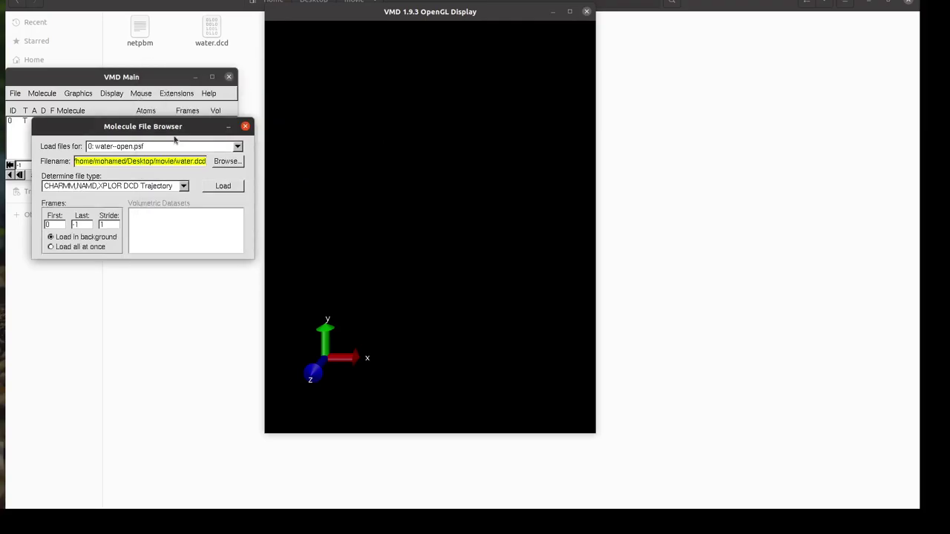
left_click(216, 187)
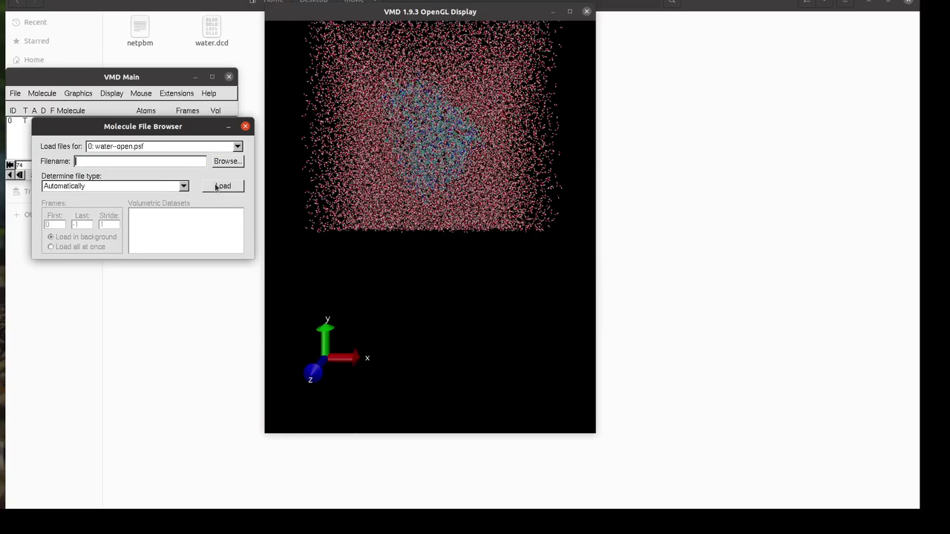
scroll(485, 135, "down", 3)
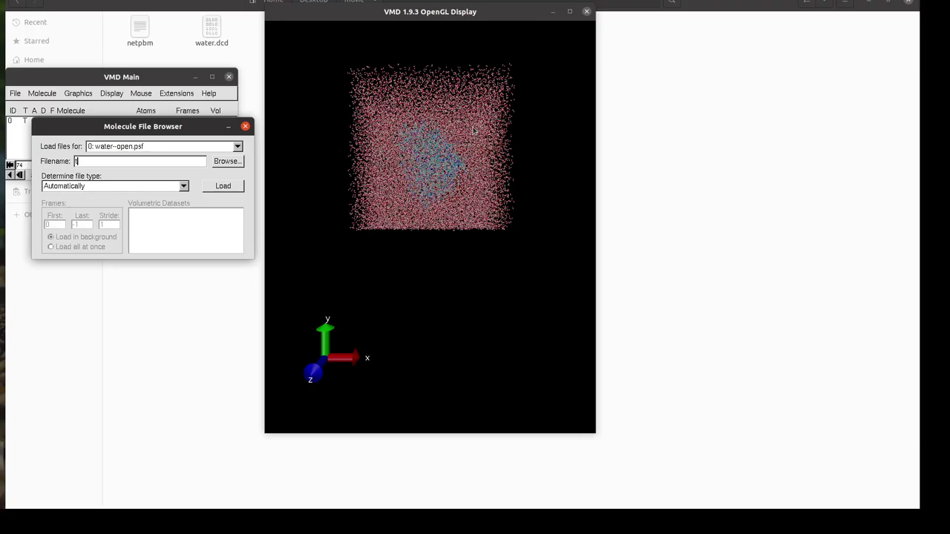
type("tt")
left_click_drag(430, 178, 427, 212)
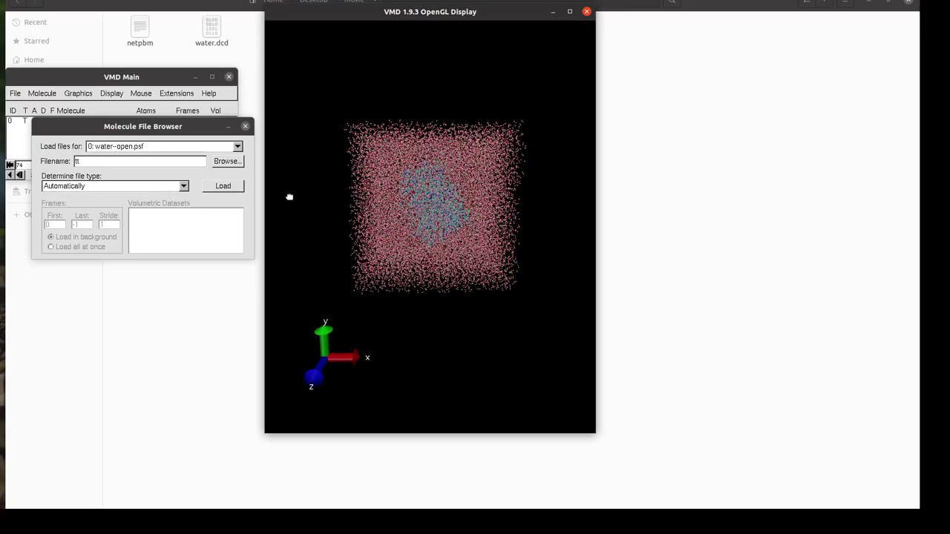
left_click(245, 126)
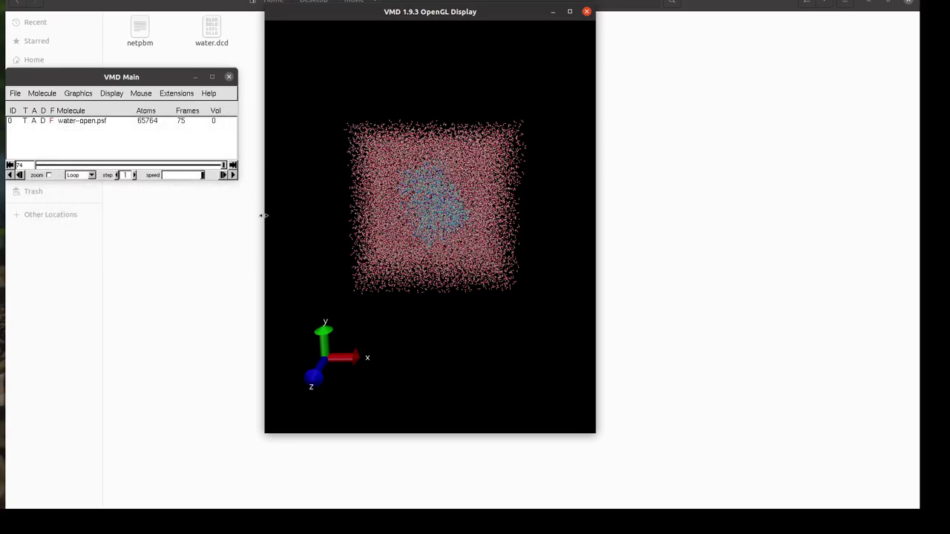
Step: Set the display background color to 8 white and close the color controls
left_click(78, 93)
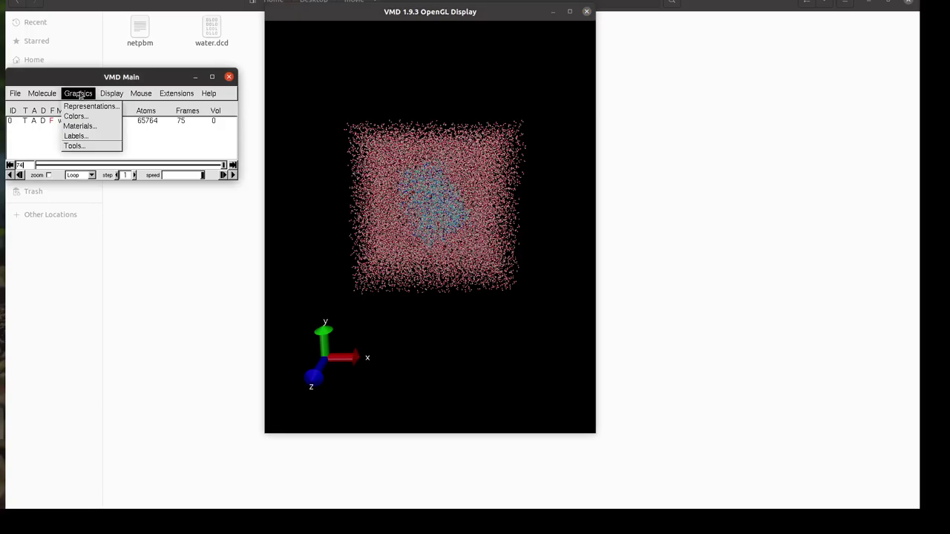
left_click(83, 116)
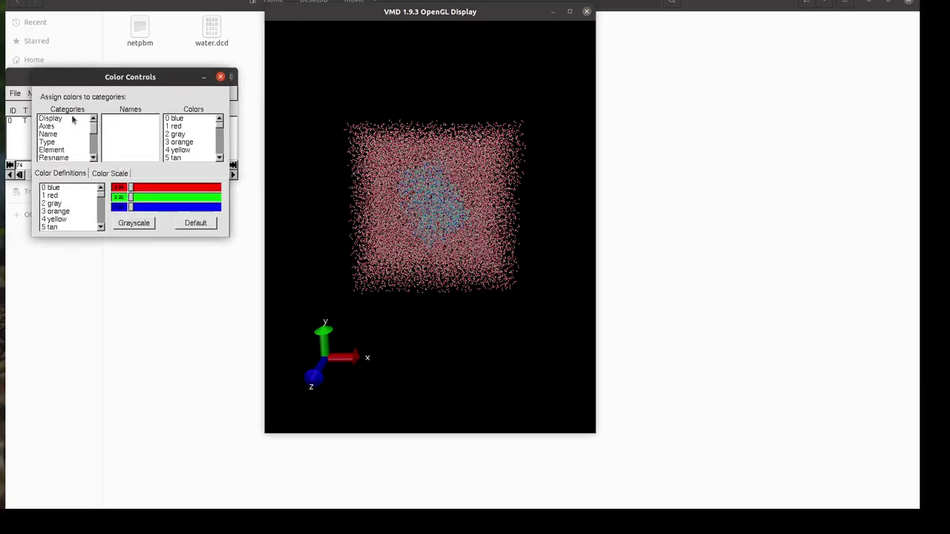
left_click(74, 119)
left_click(123, 121)
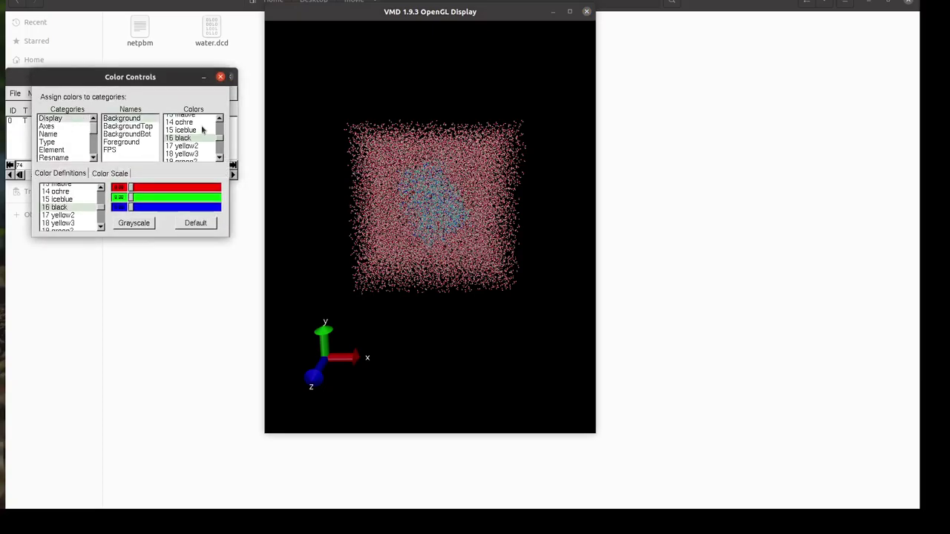
scroll(219, 124, "up", 3)
scroll(219, 124, "up", 3)
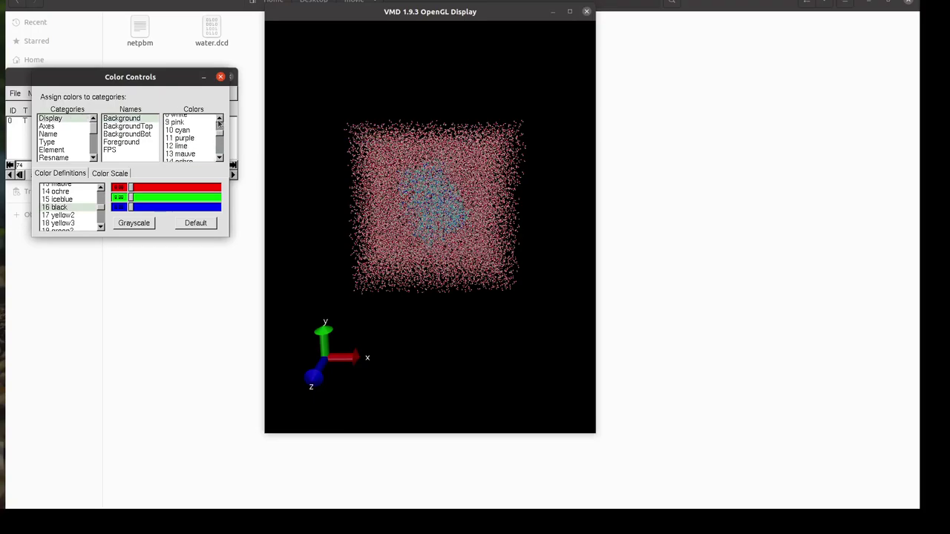
left_click(178, 122)
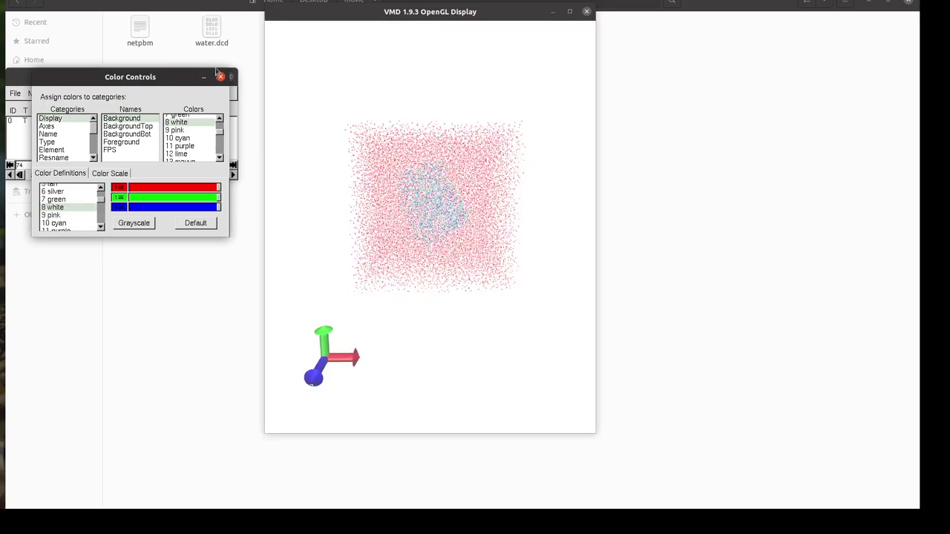
left_click(221, 76)
Step: Switch the display to orthographic projection and turn off the axes
left_click(111, 93)
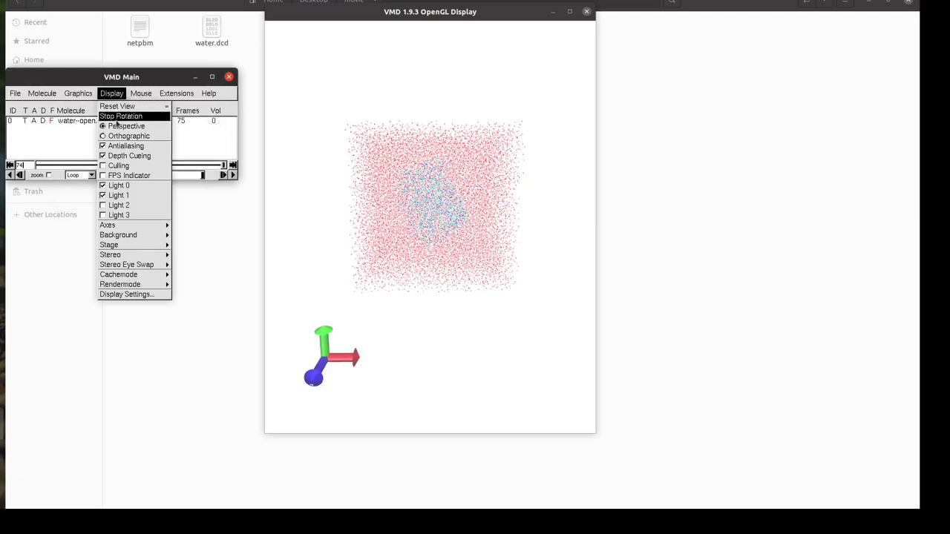
left_click(116, 136)
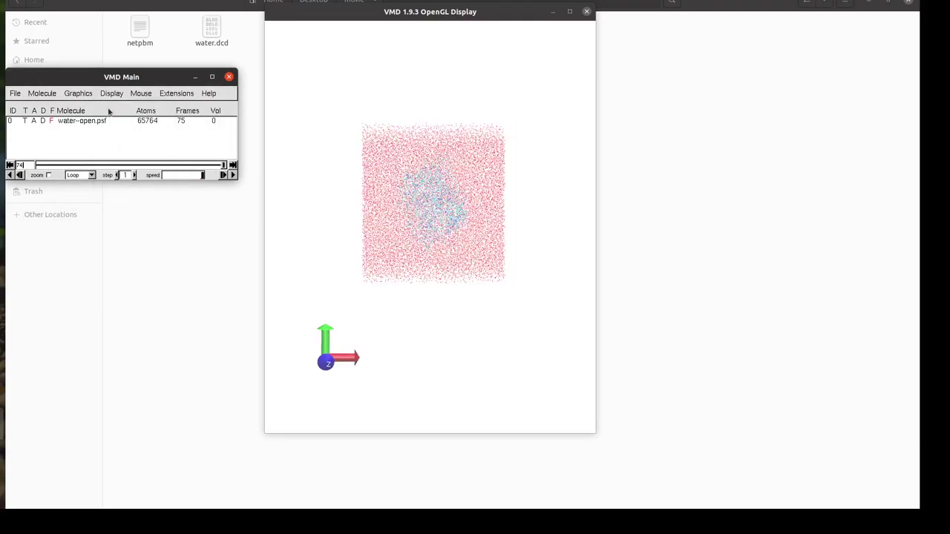
left_click(108, 98)
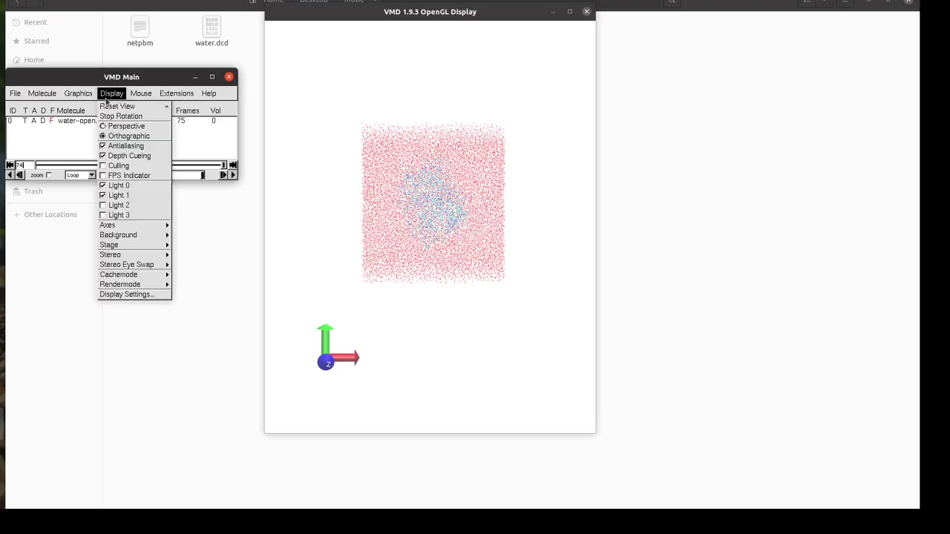
mouse_move(150, 97)
mouse_move(116, 100)
mouse_move(153, 227)
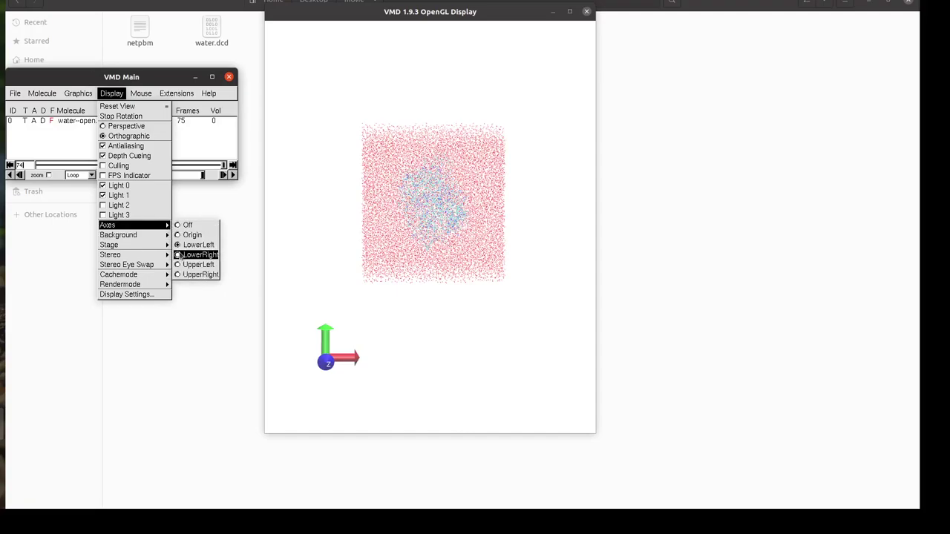
left_click(180, 255)
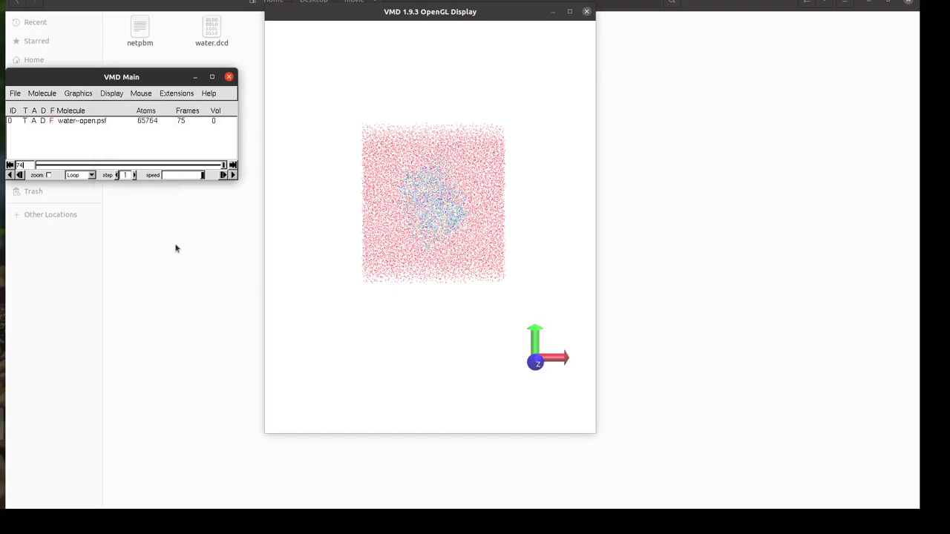
left_click(110, 97)
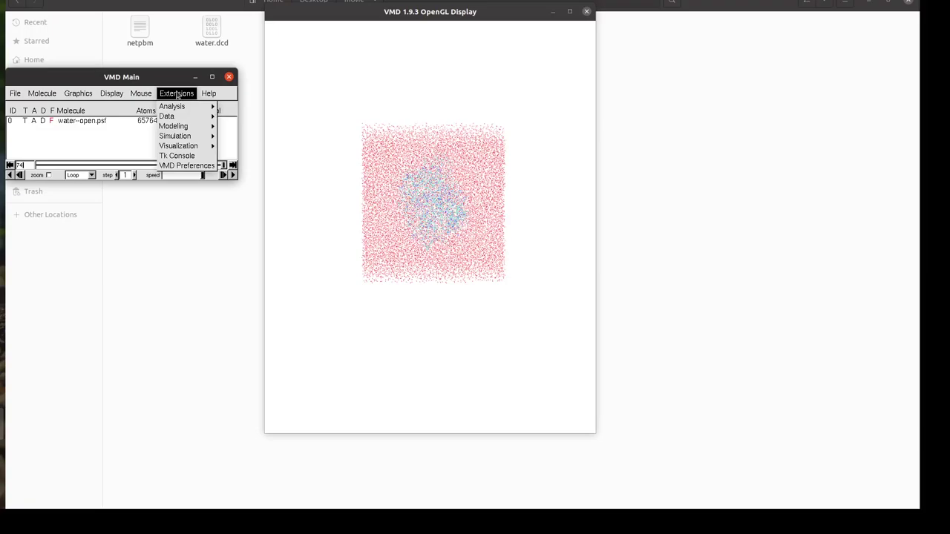
Step: Align the trajectory frames on the protein backbone with the RMSD Trajectory Tool, using frame 0 as reference
mouse_move(184, 106)
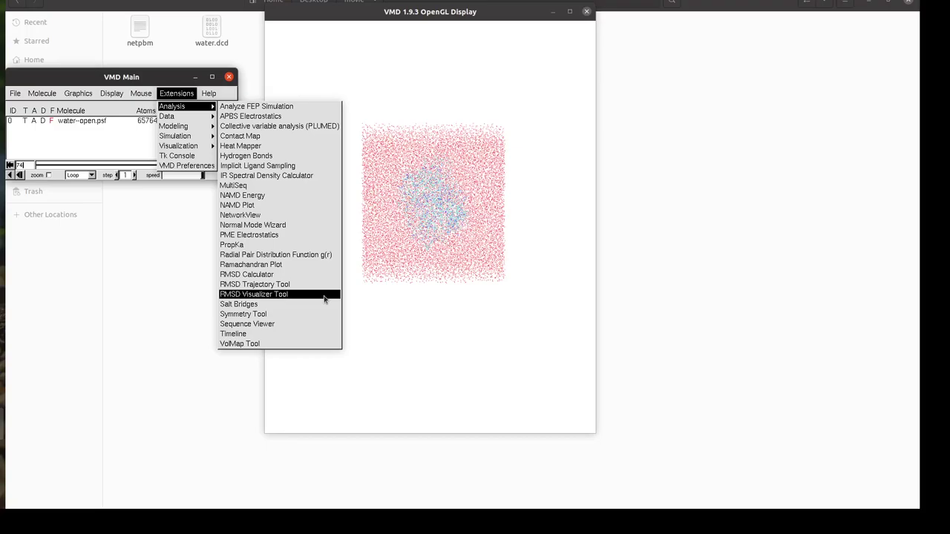
left_click(263, 286)
left_click(38, 98)
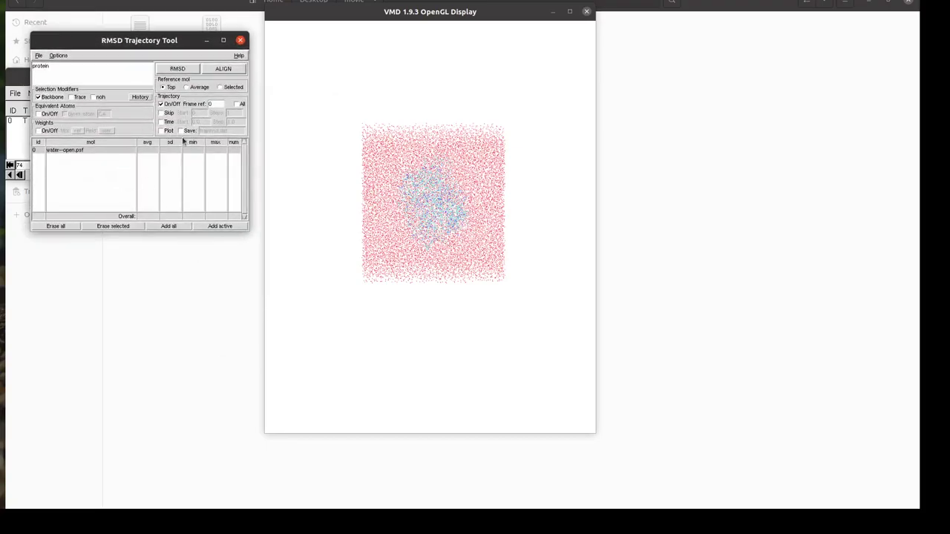
left_click(216, 70)
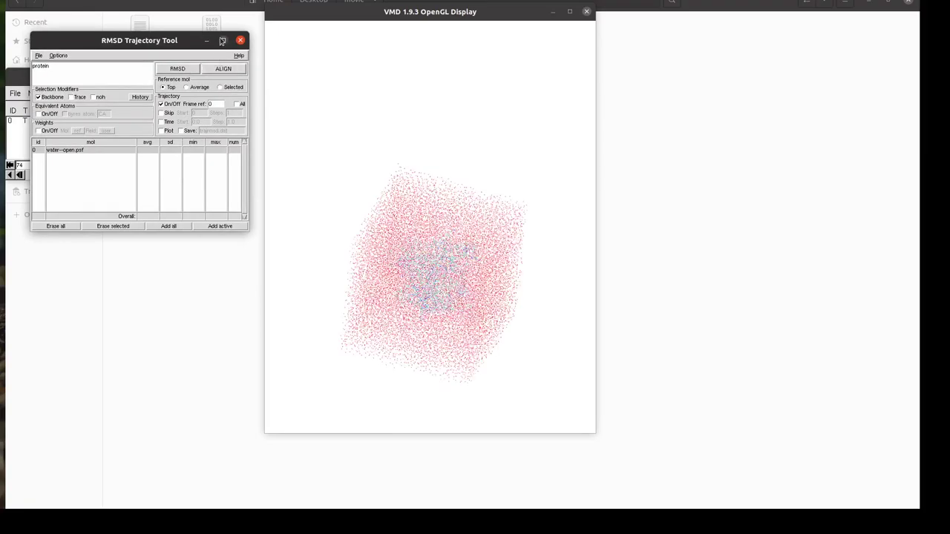
left_click(240, 41)
Step: Set the drawing method of the molecule's all-atom representation to NewCartoon
scroll(464, 219, "up", 5)
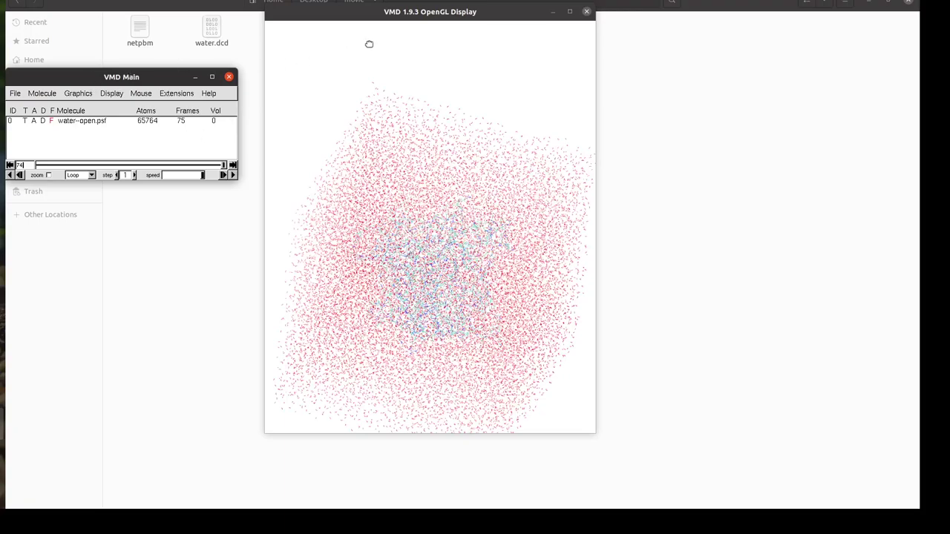
left_click(81, 95)
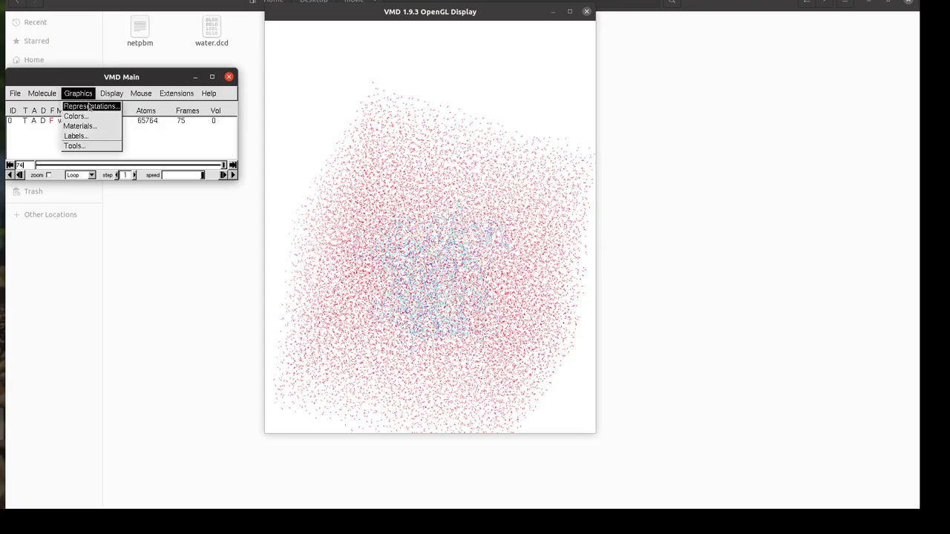
left_click(89, 108)
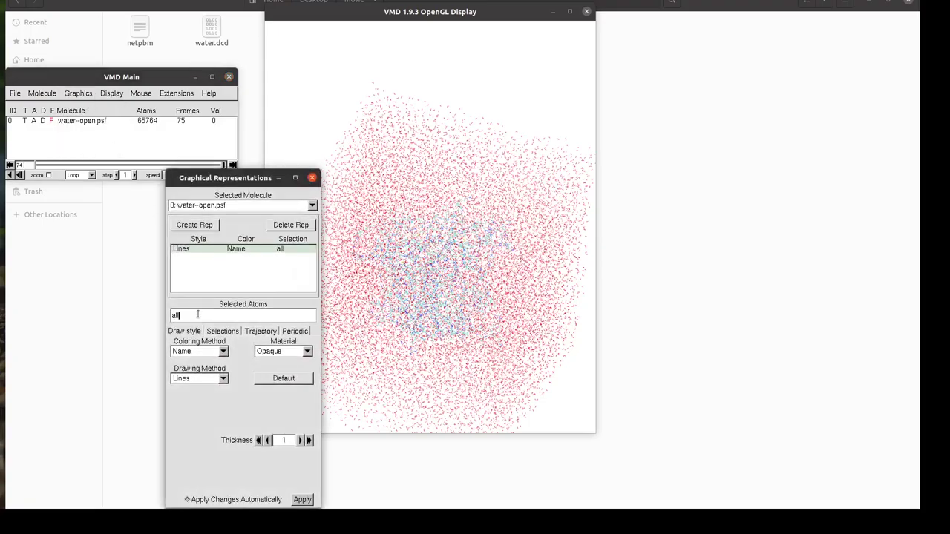
left_click(201, 379)
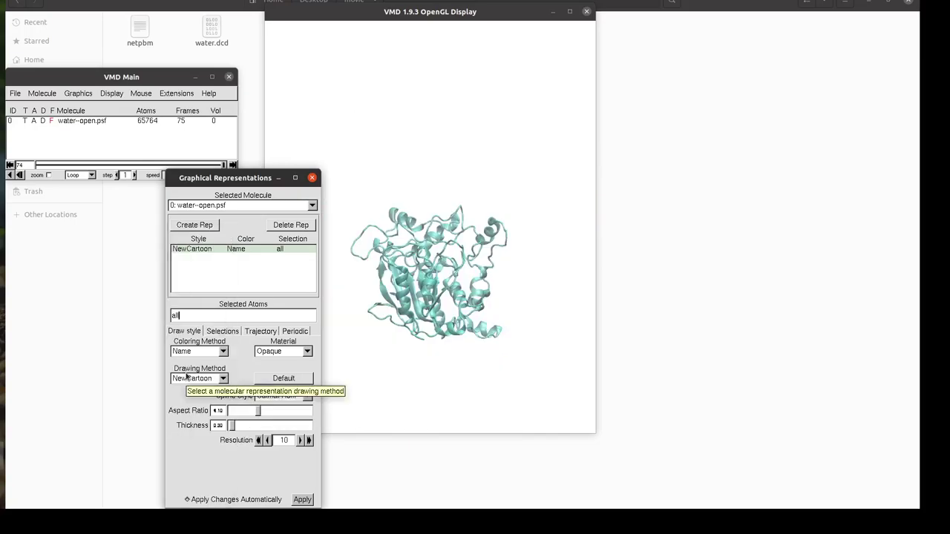
Step: Shift the OpenGL display window aside and frame the protein larger and centred within it
left_click_drag(452, 15, 502, 17)
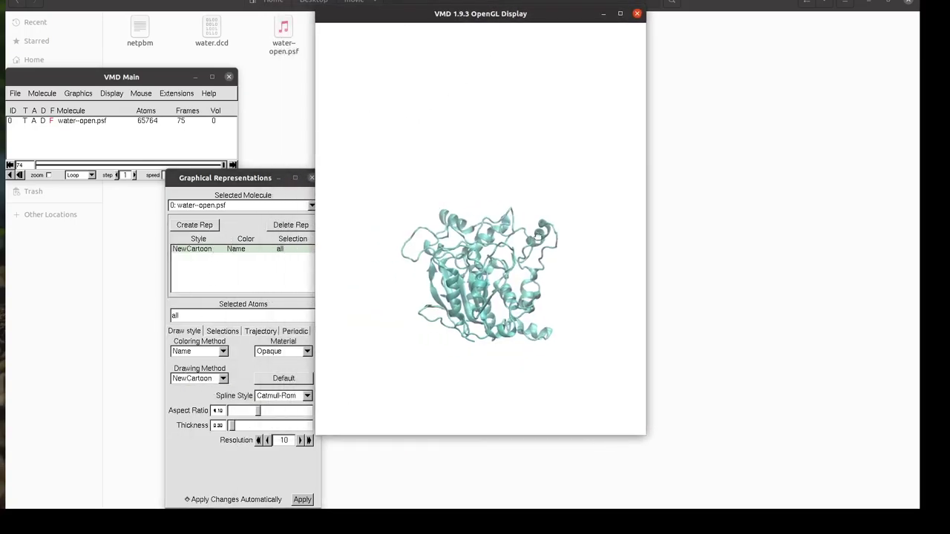
scroll(491, 299, "up", 3)
scroll(492, 299, "down", 2)
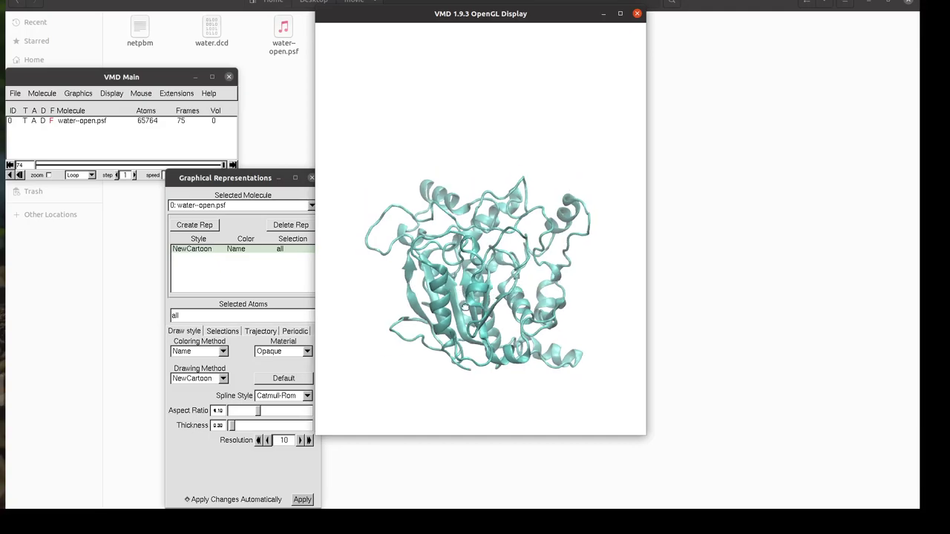
left_click_drag(471, 328, 471, 309)
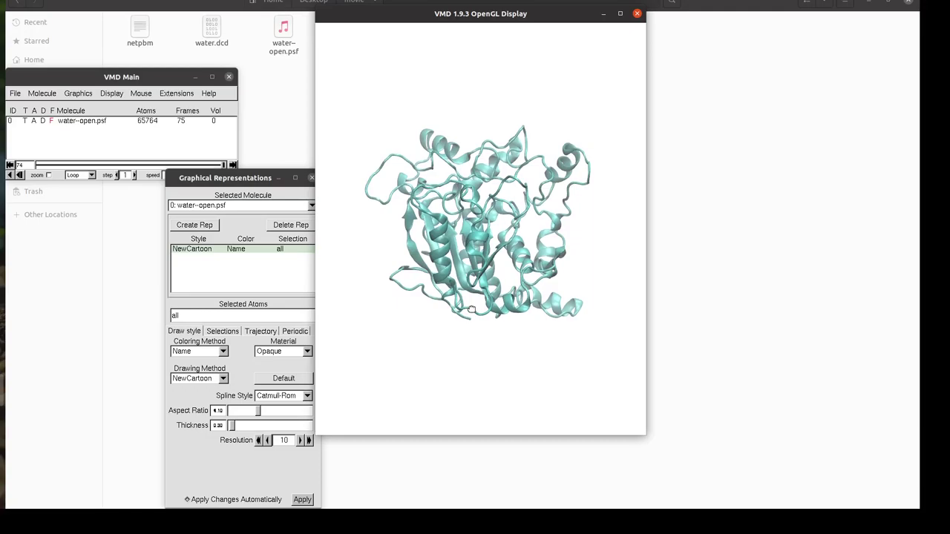
Step: Tilt the protein slightly in the OpenGL display and return the mouse to translate mode
key("r")
left_click_drag(484, 299, 482, 275)
key("t")
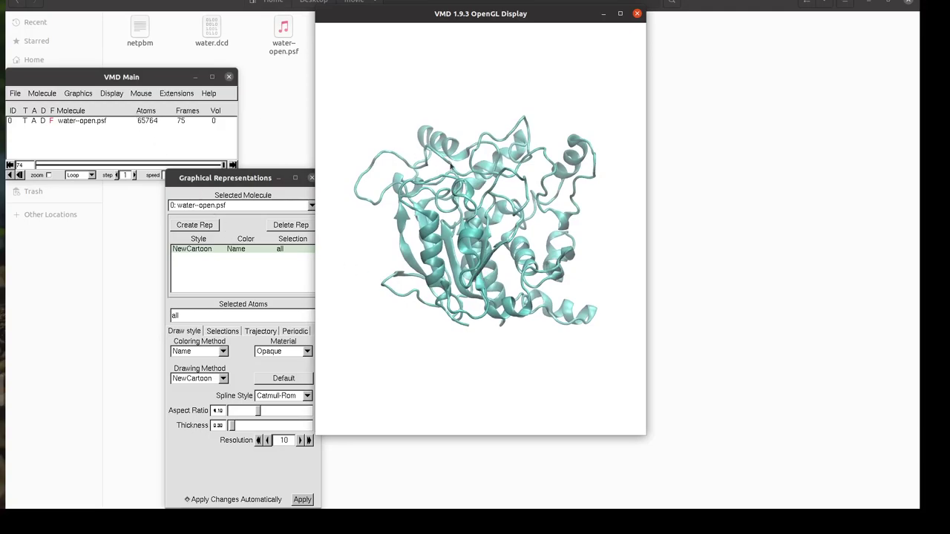
Step: Turn off depth cueing and switch on Light 2 and Light 3 for the display
left_click(104, 95)
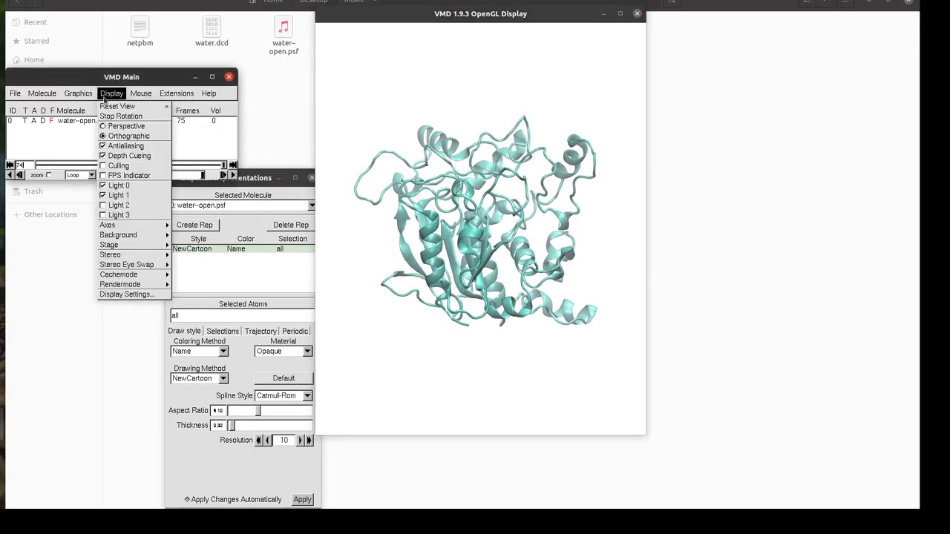
left_click(118, 156)
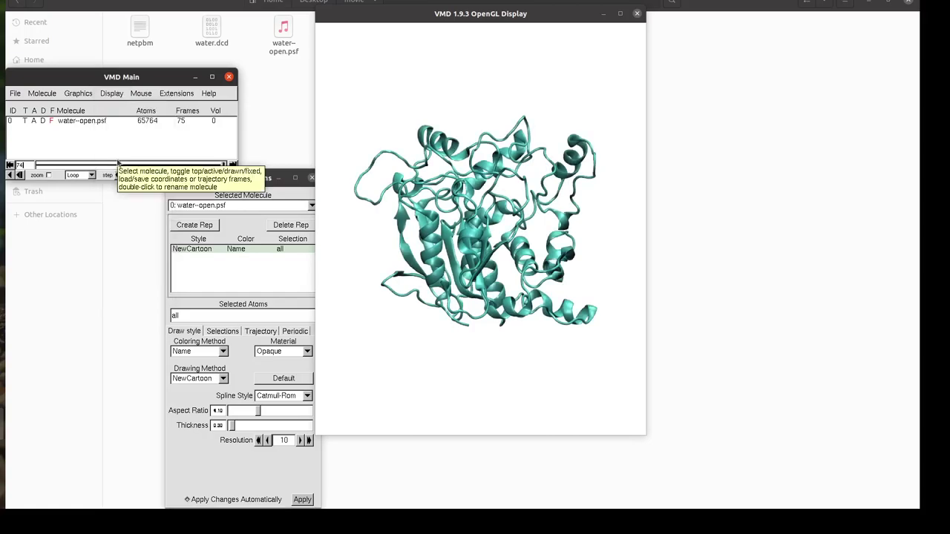
left_click(109, 95)
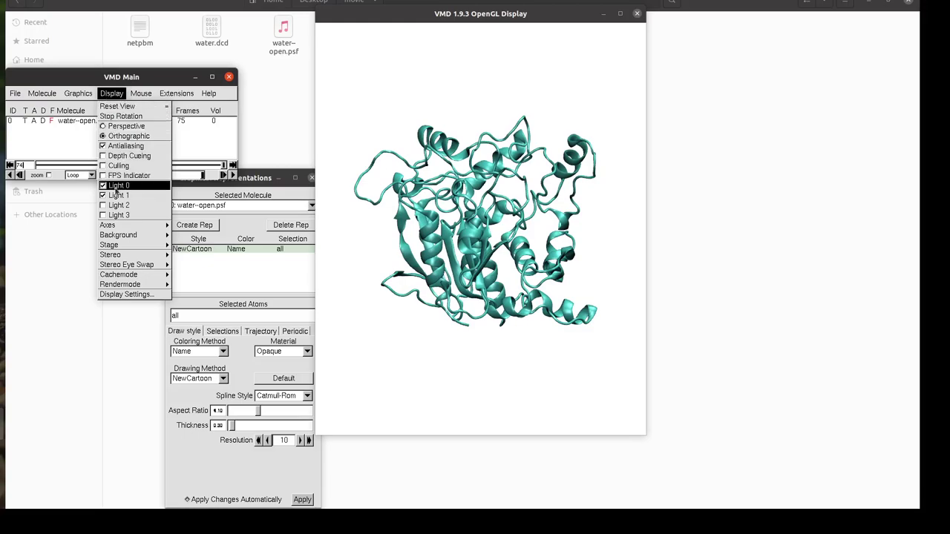
left_click(116, 208)
left_click(114, 94)
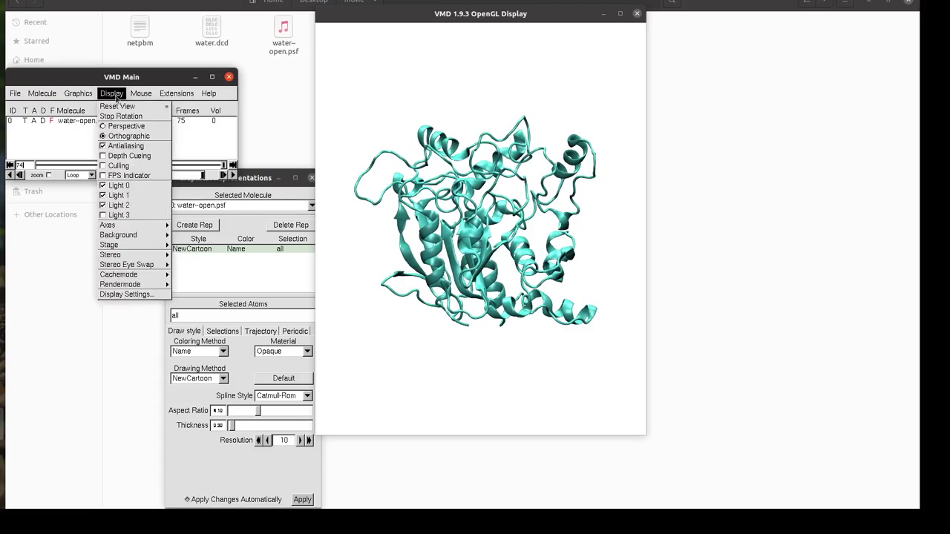
left_click(117, 216)
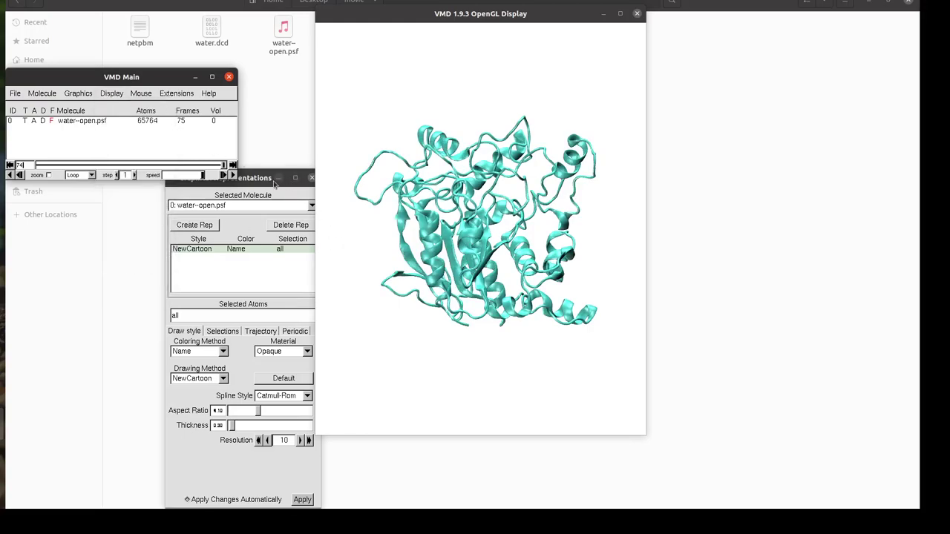
Step: Give the NewCartoon representation the EdgyShiny material and a resolution of 50
left_click_drag(255, 179, 213, 48)
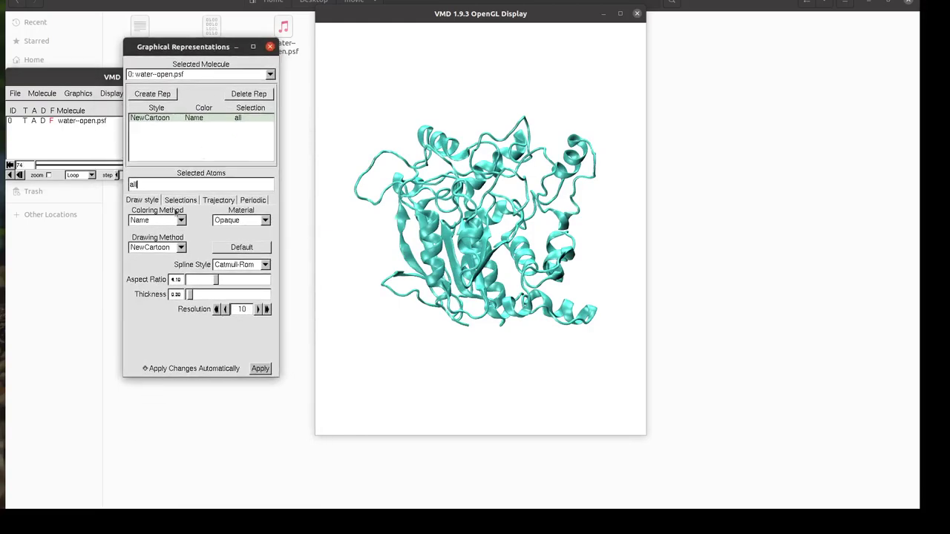
left_click(218, 221)
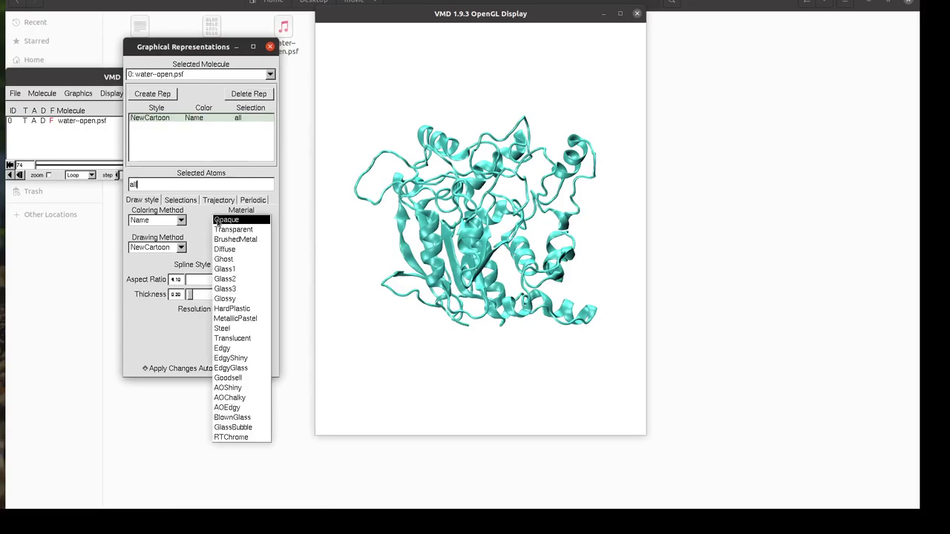
left_click(233, 360)
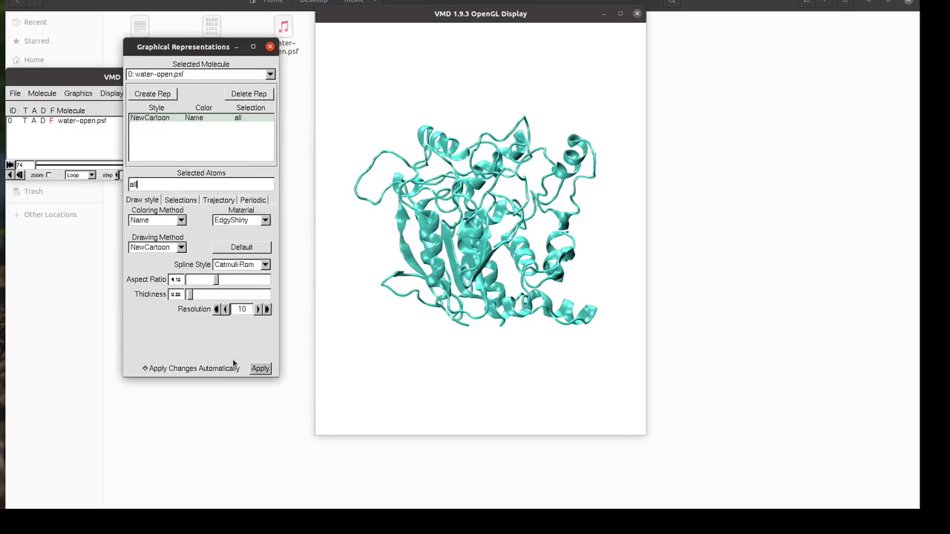
left_click(267, 310)
left_click(267, 310)
left_click(266, 309)
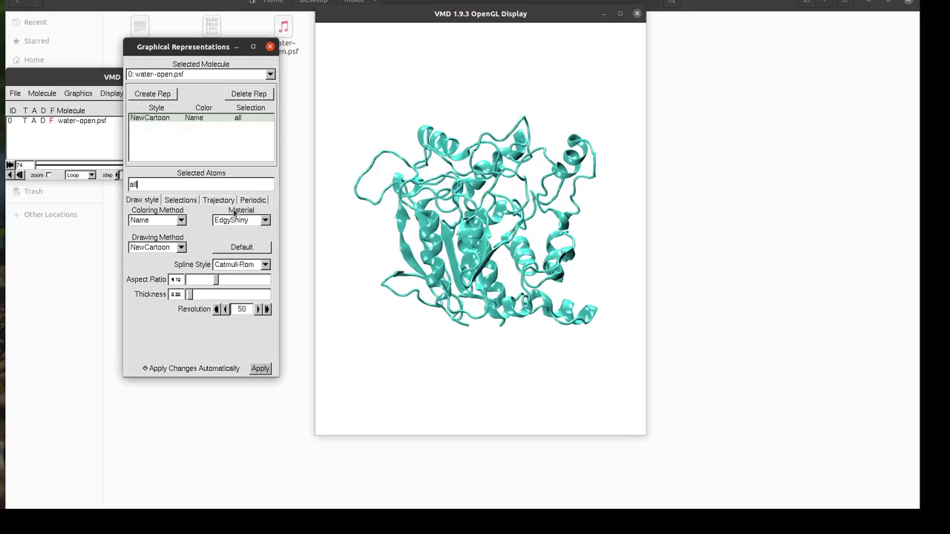
Step: Play the trajectory and set the representation's trajectory smoothing window size to 5
left_click(85, 87)
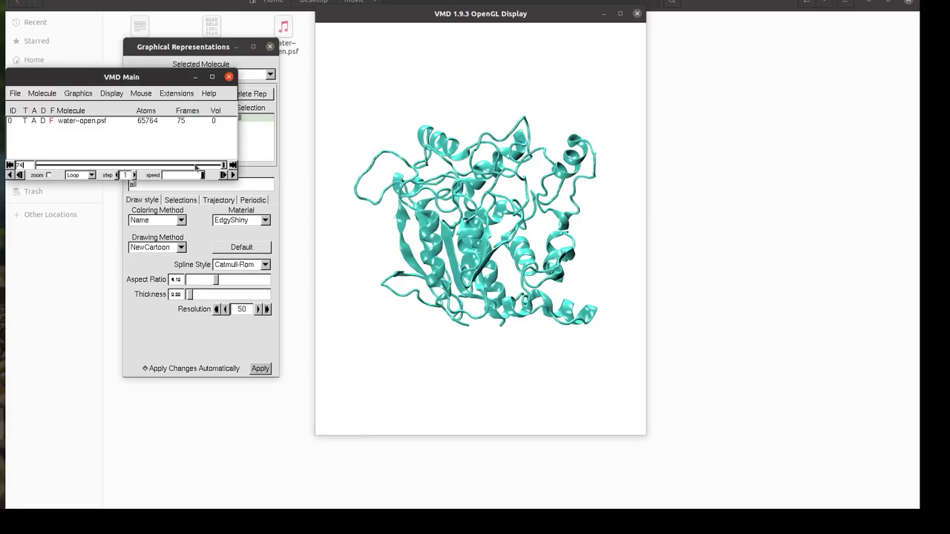
left_click(232, 175)
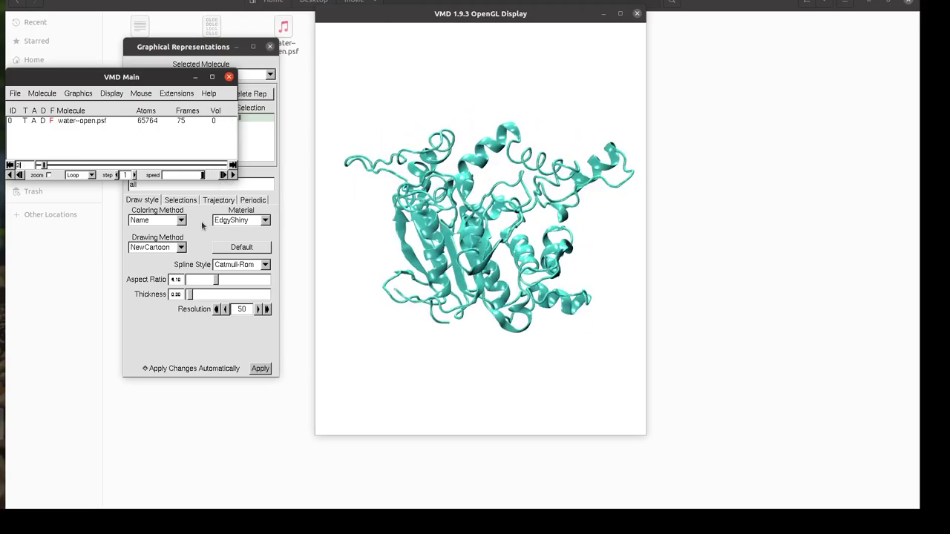
left_click(215, 206)
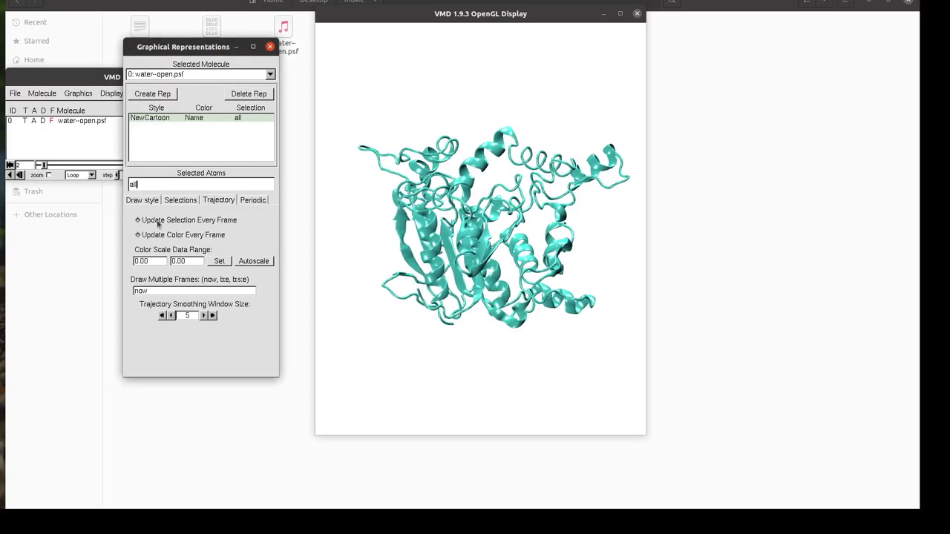
Step: Replay the smoothed trajectory and close the Graphical Representations window
left_click(93, 94)
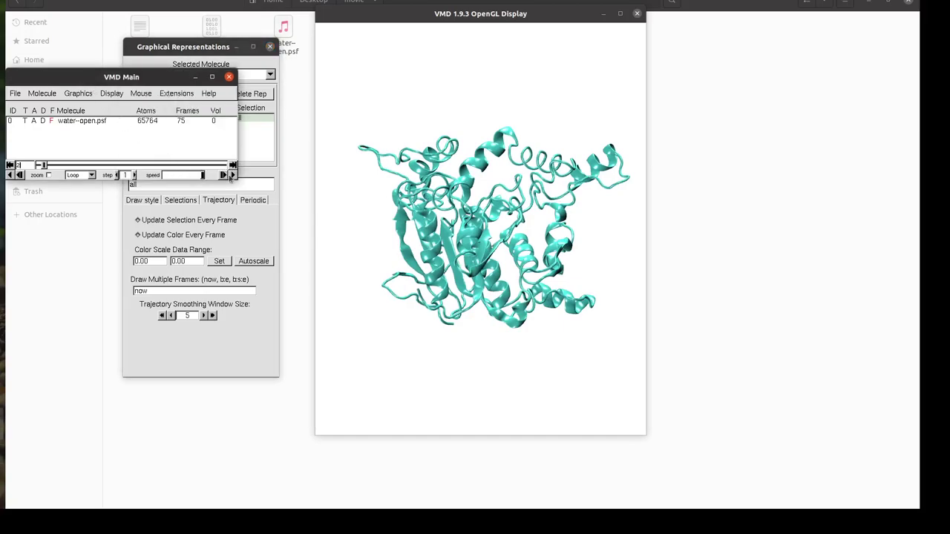
left_click(232, 175)
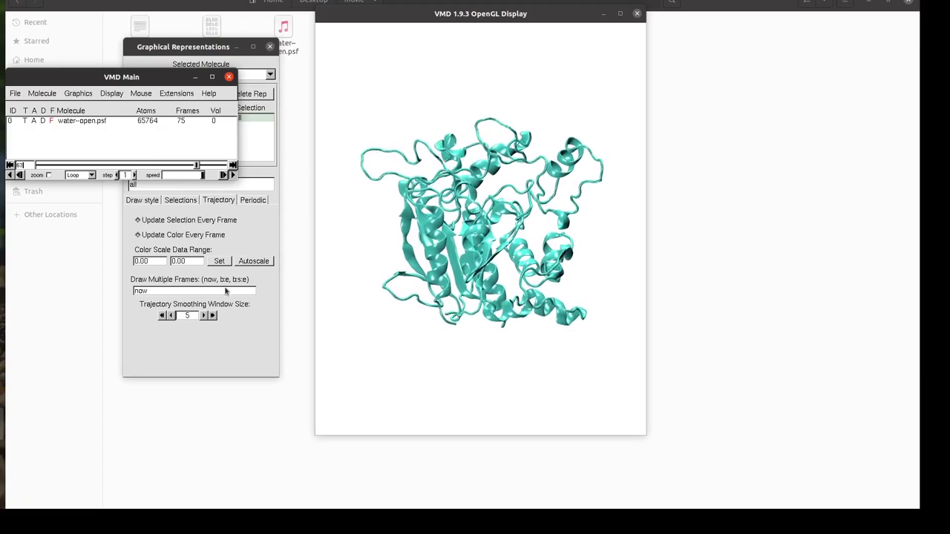
left_click(213, 316)
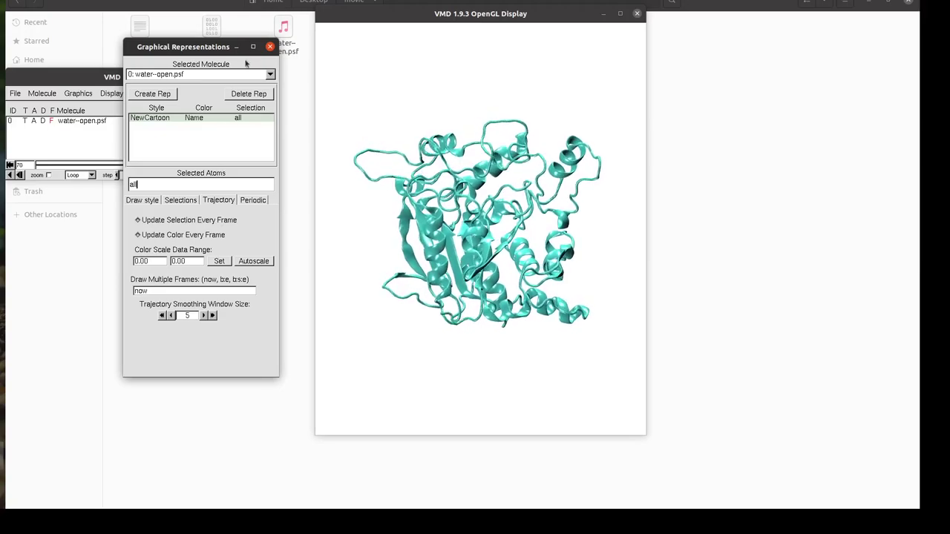
left_click(270, 47)
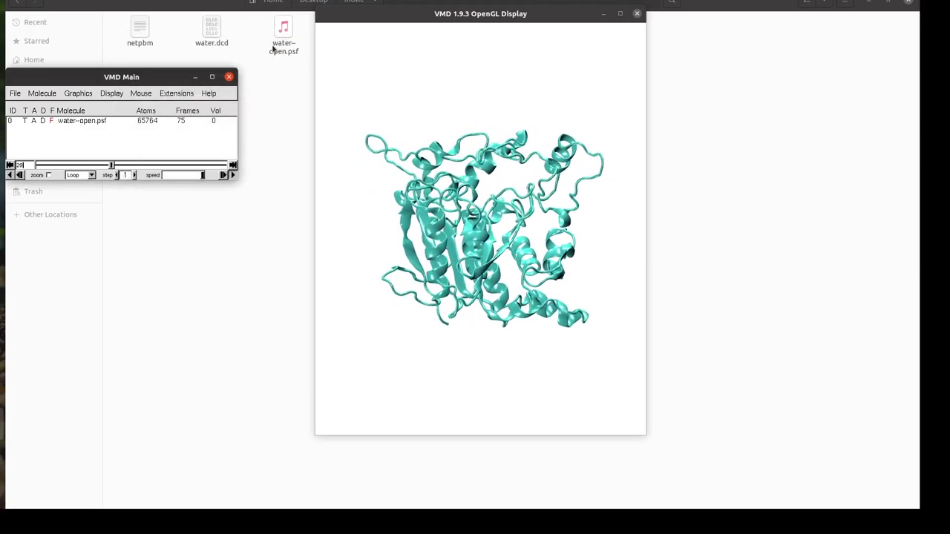
Step: Open the Movie Maker extension and move its window clear of the protein
left_click(168, 94)
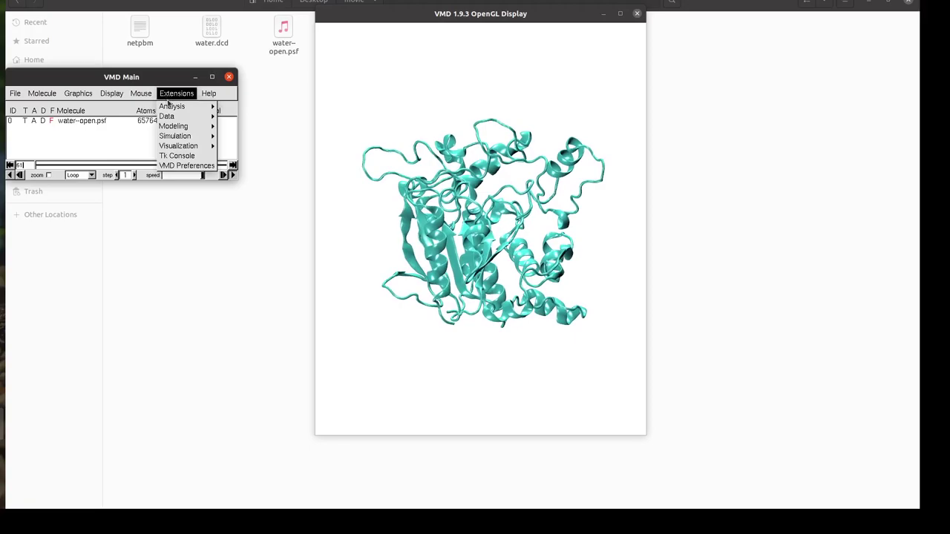
mouse_move(187, 147)
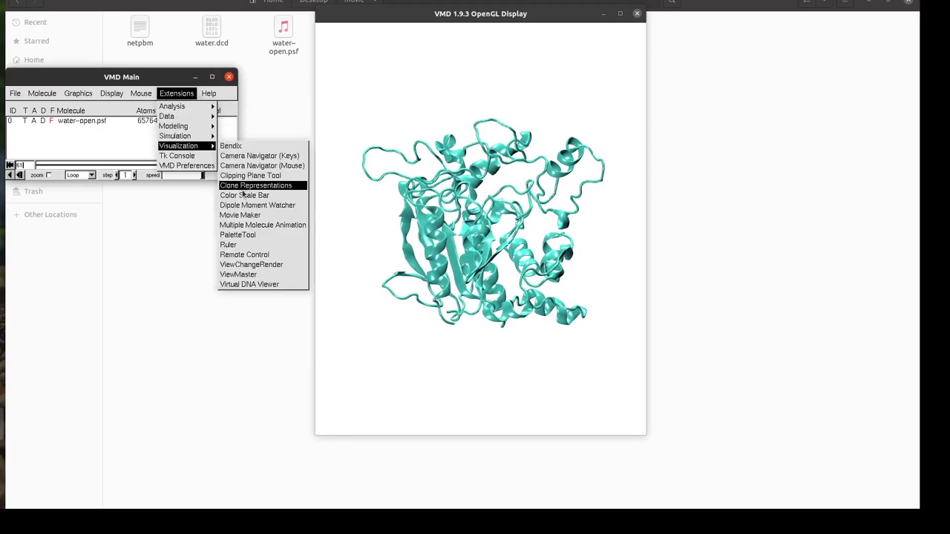
left_click(241, 215)
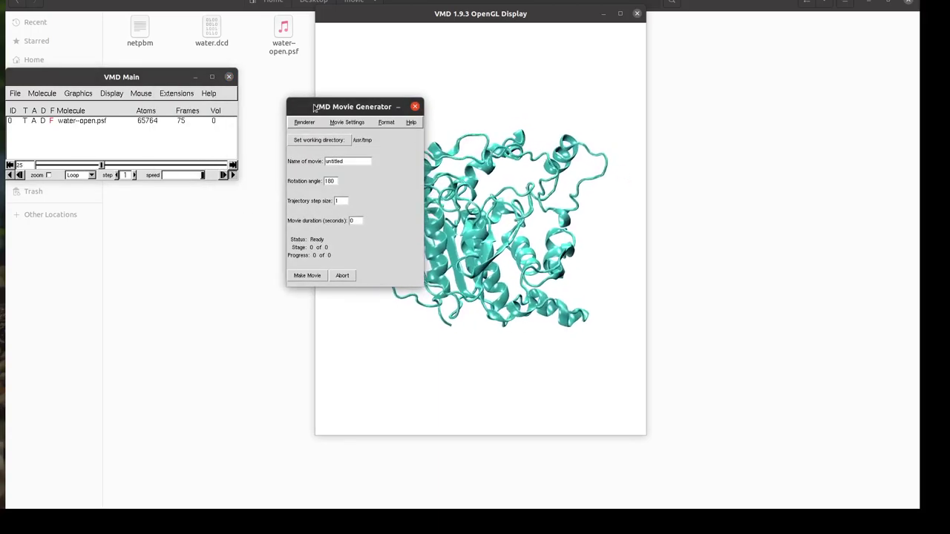
left_click_drag(314, 108, 216, 89)
Step: Set the movie type to Trajectory and review the renderer, movie and output format options
left_click(205, 104)
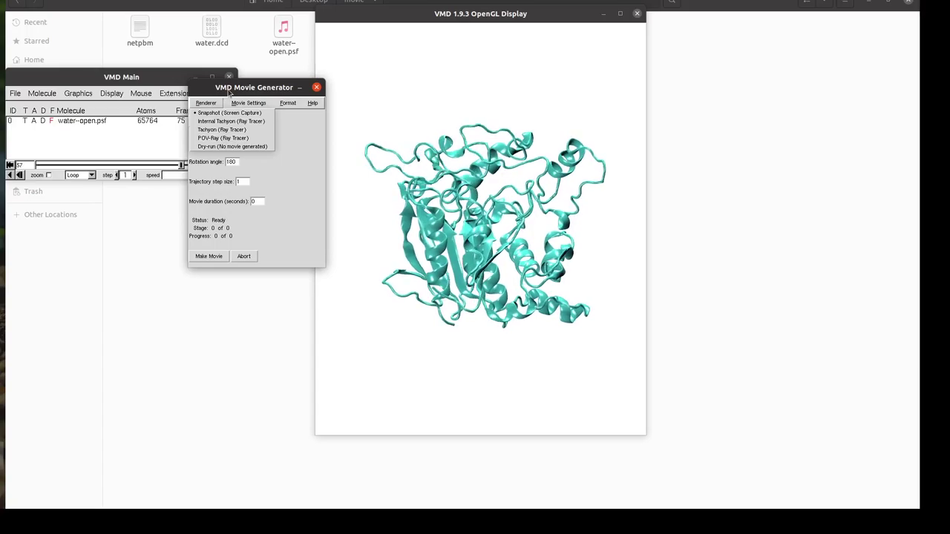
left_click(234, 103)
left_click(236, 103)
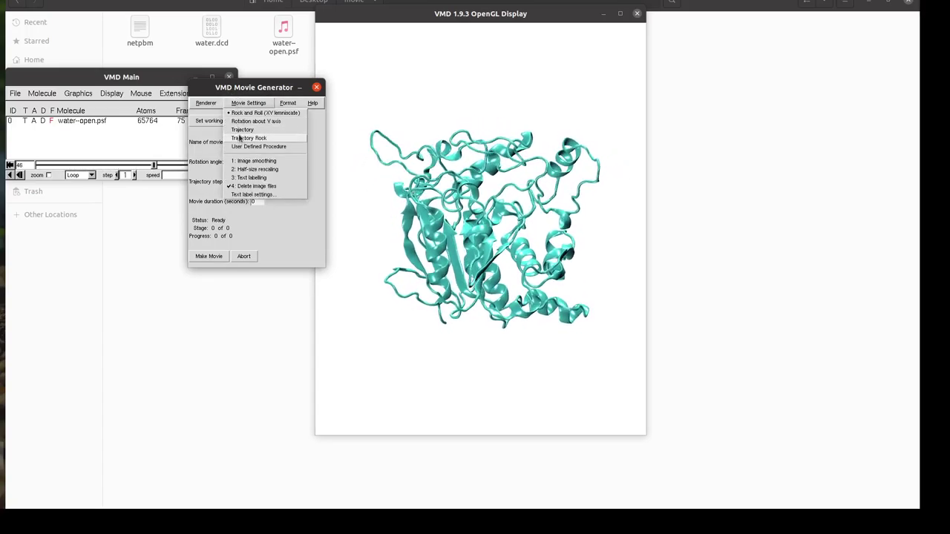
left_click(242, 130)
left_click(247, 103)
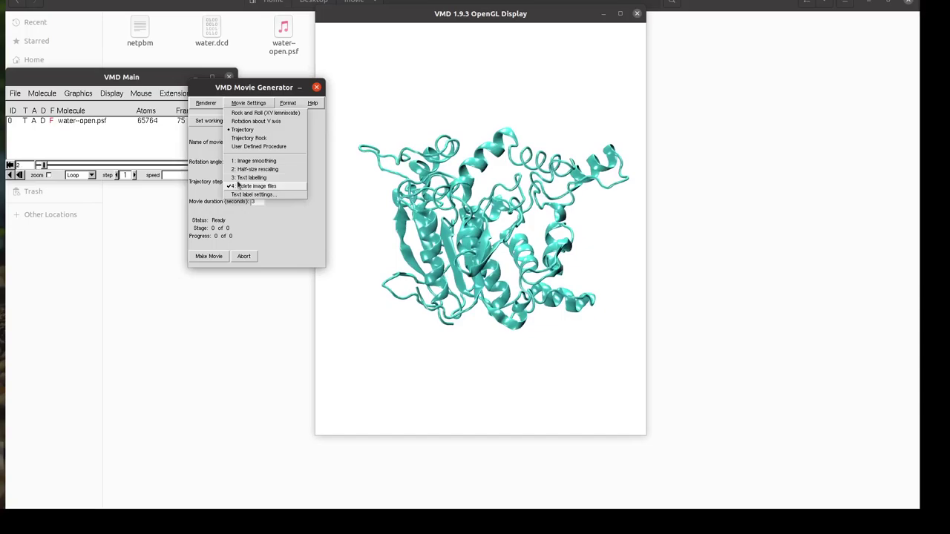
left_click(288, 104)
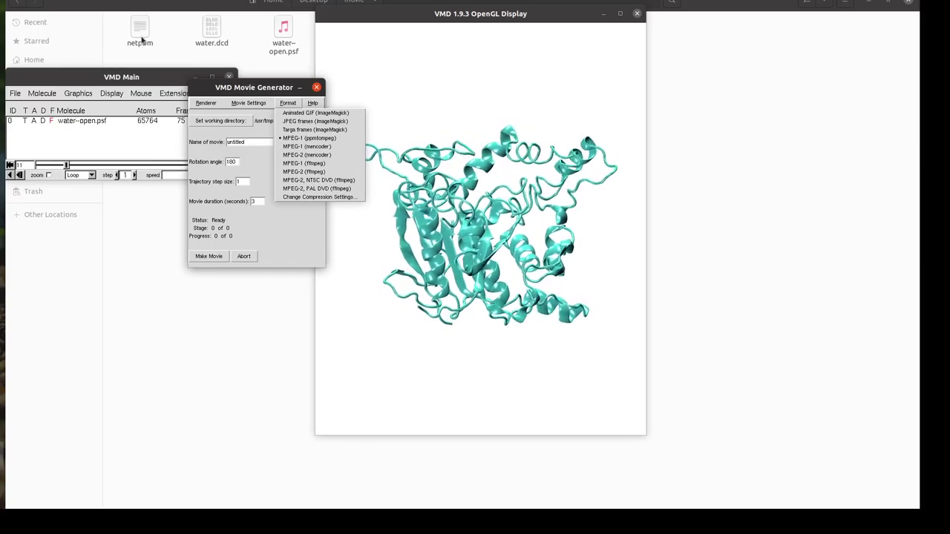
Step: Open the netpbm text file in the text editor, examine its netpbm install command, and minimize the editor
left_click(141, 39)
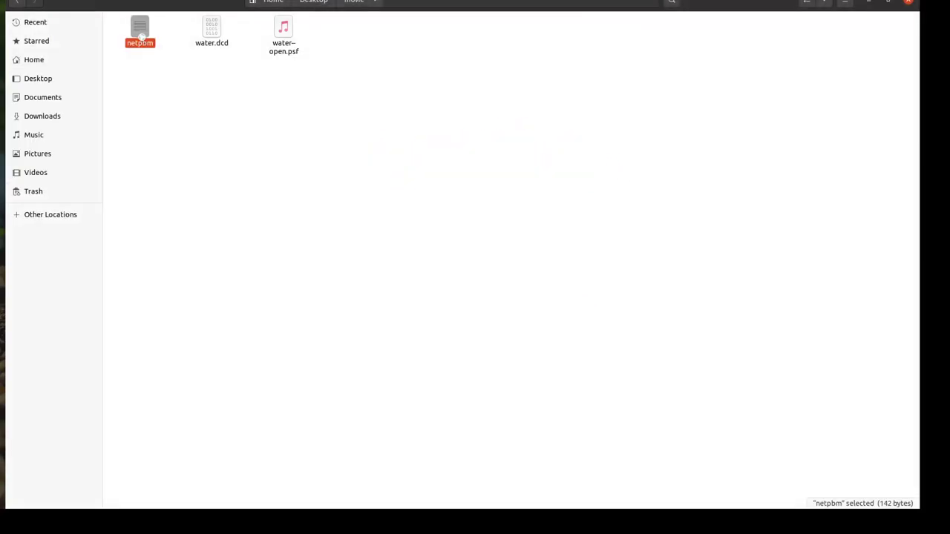
double_click(141, 36)
left_click(146, 50)
left_click(223, 78)
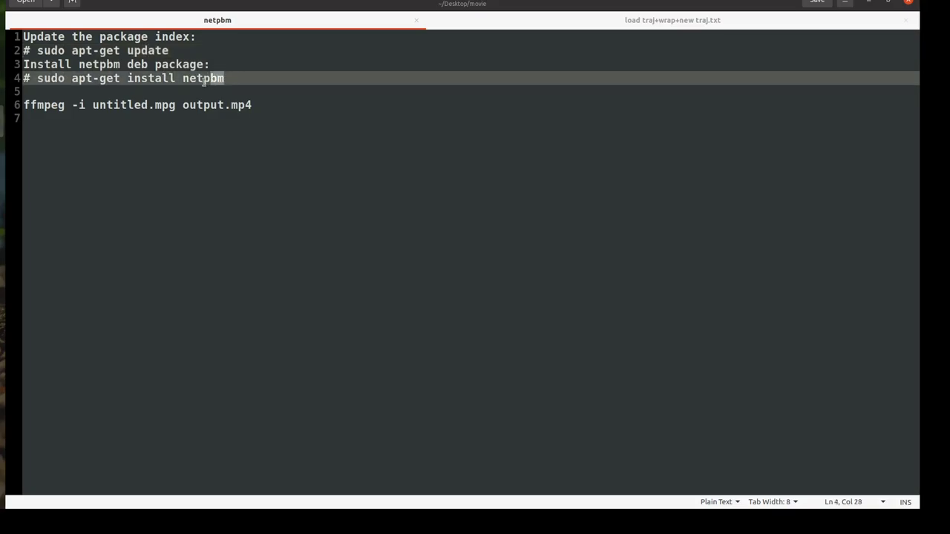
left_click(159, 89)
left_click(94, 78)
left_click_drag(94, 78, 45, 78)
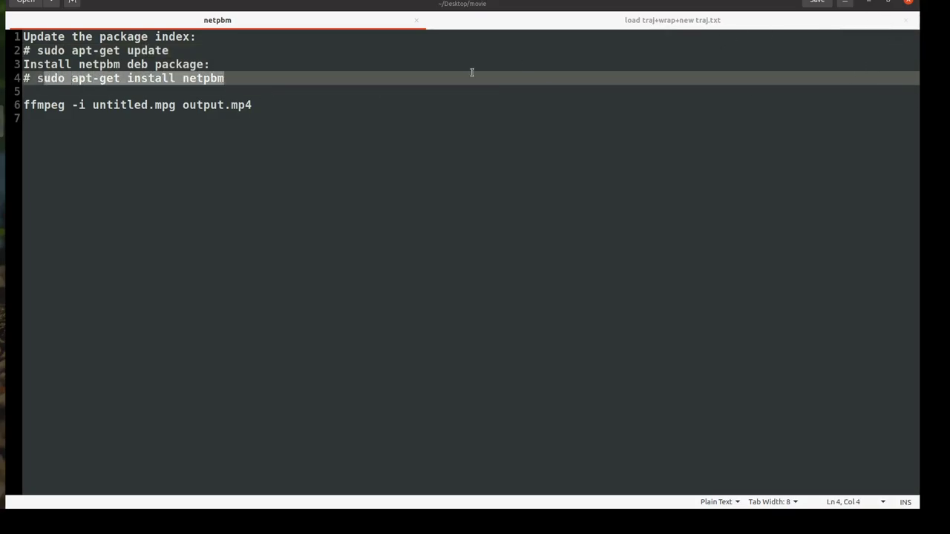
left_click(871, 2)
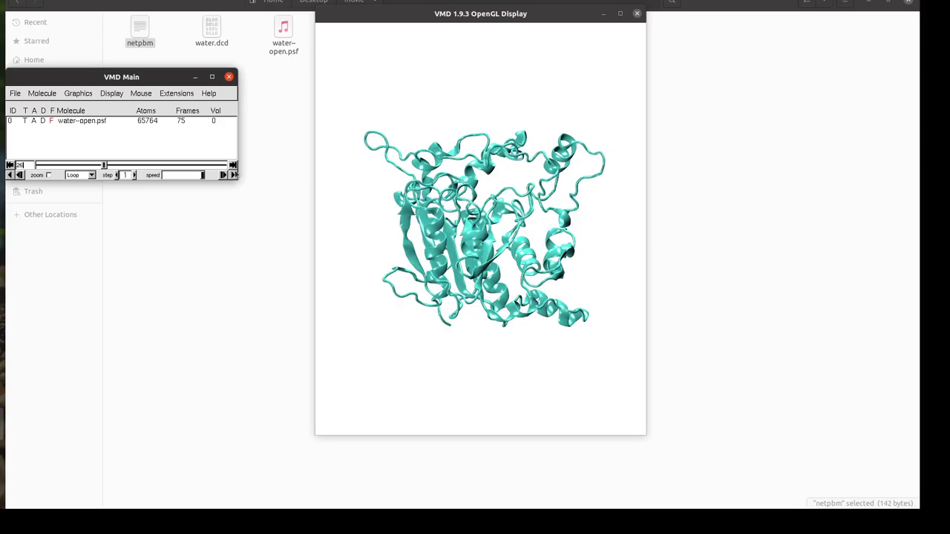
Step: Reopen Movie Maker with the working directory set to the Desktop/movie folder, and generate the movie
left_click(176, 92)
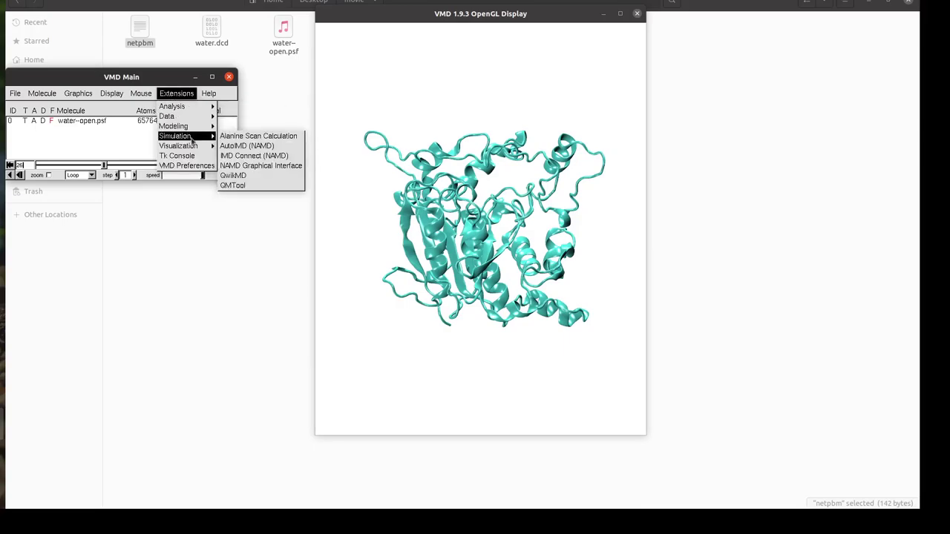
mouse_move(199, 129)
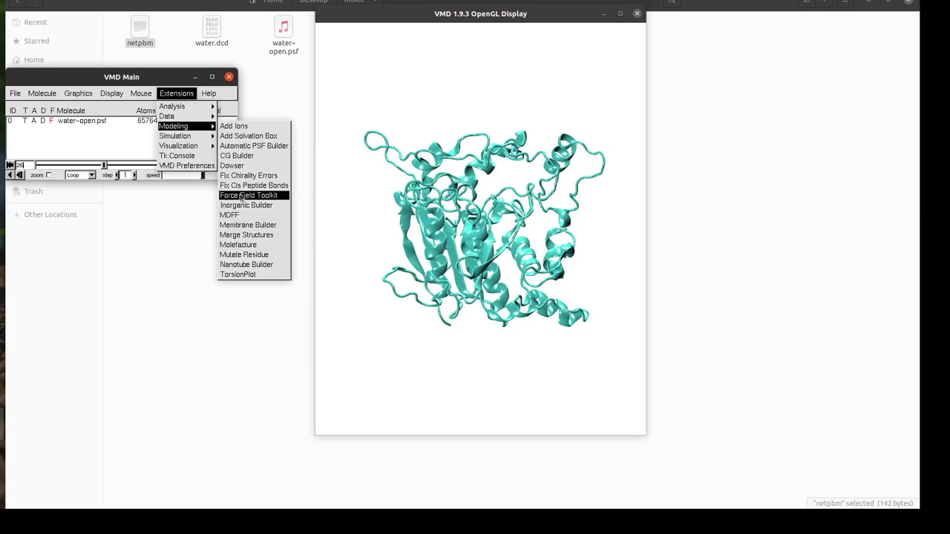
mouse_move(191, 146)
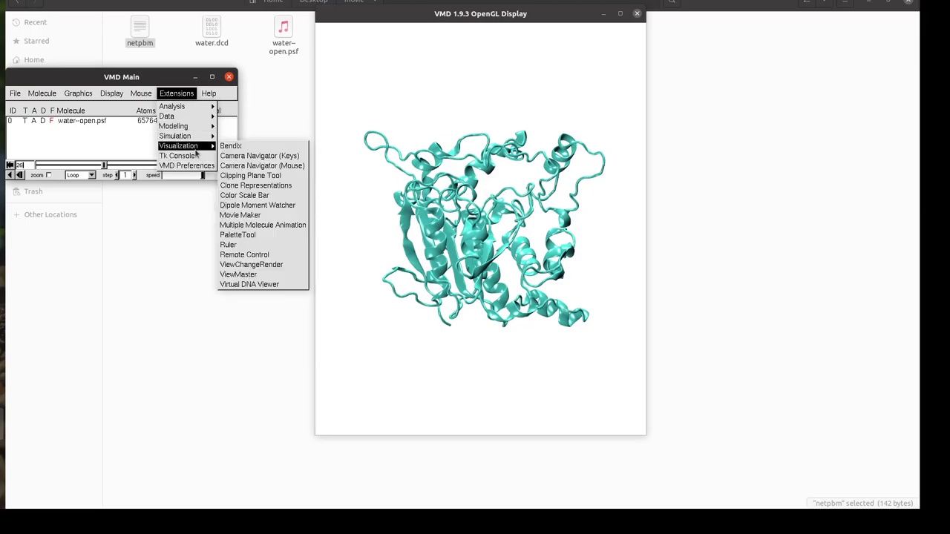
left_click(241, 215)
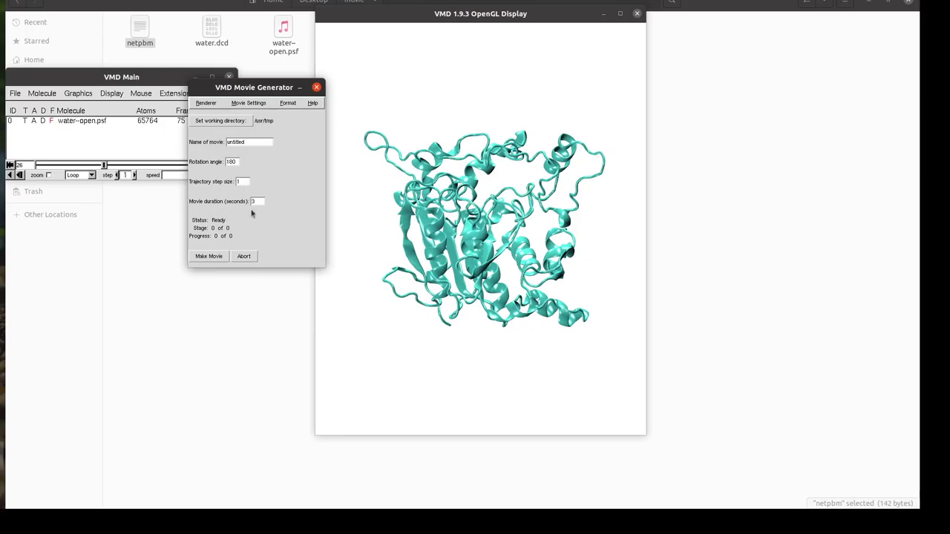
left_click(223, 121)
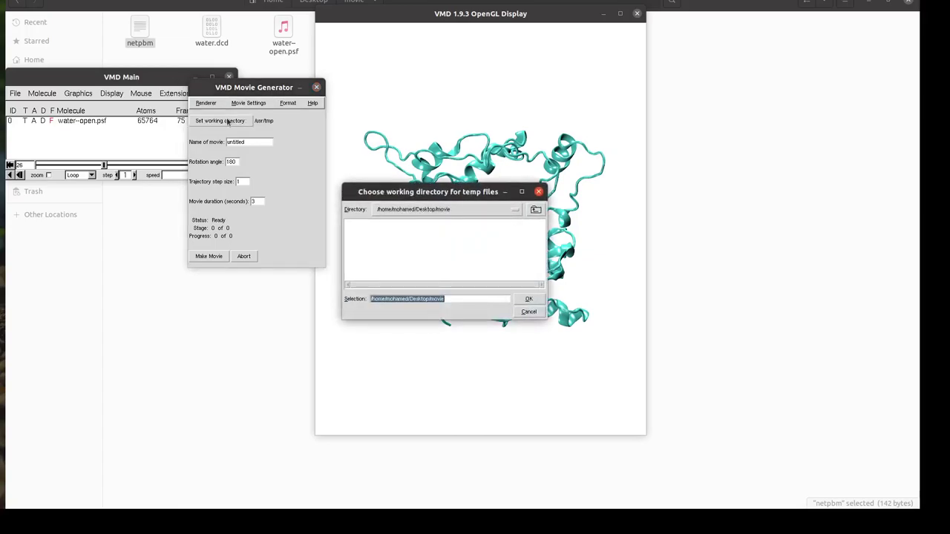
left_click(526, 298)
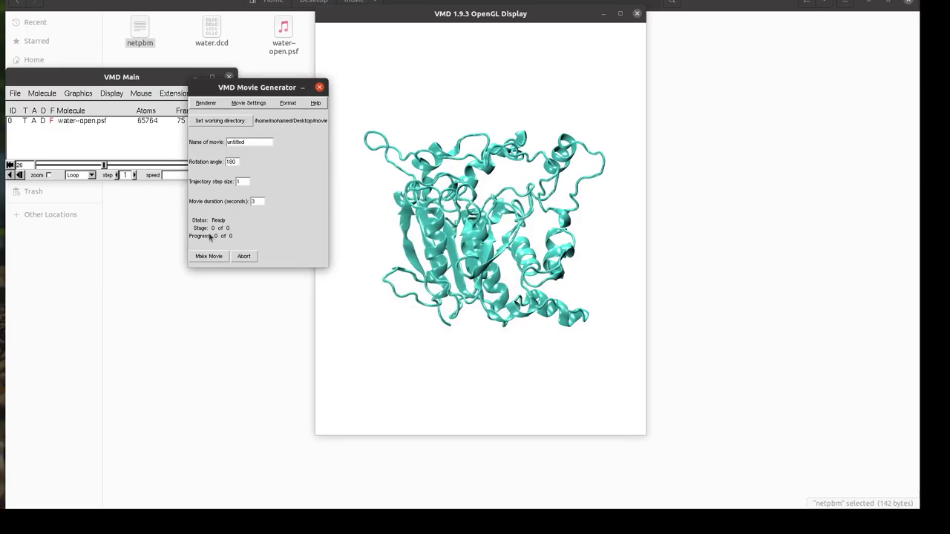
left_click(209, 256)
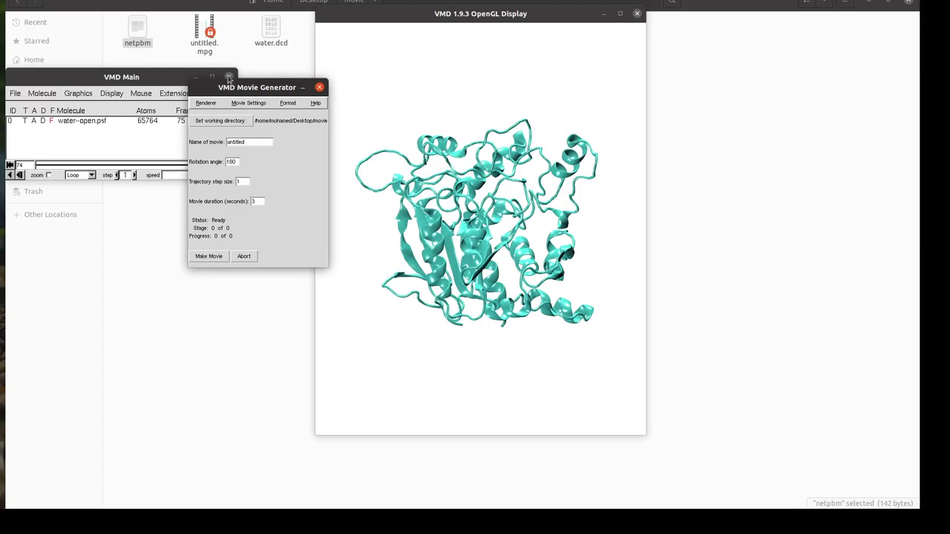
Step: Close VMD and open the rendered untitled.mpg from the movie folder to check it
left_click(229, 77)
left_click(199, 77)
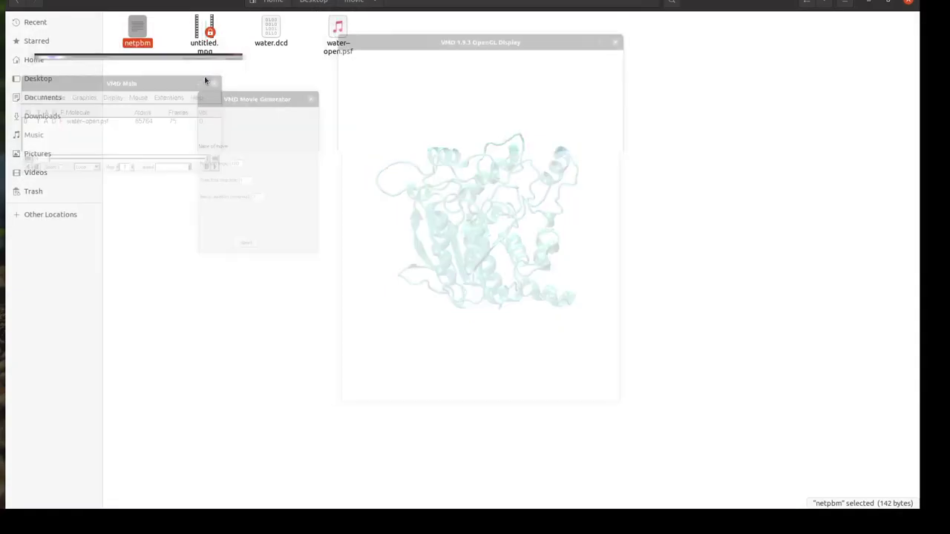
double_click(203, 46)
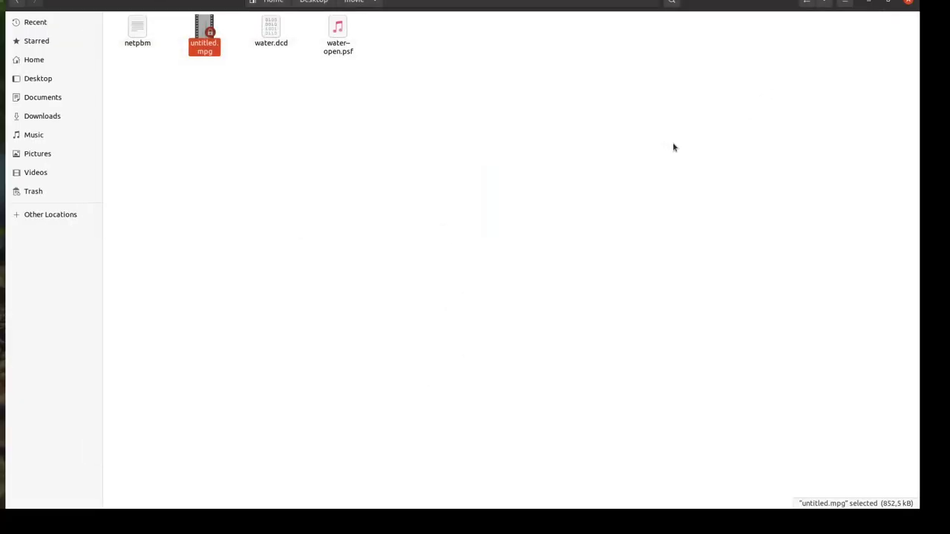
Step: Open a terminal in the movie folder and move its window clear of the files
right_click(308, 146)
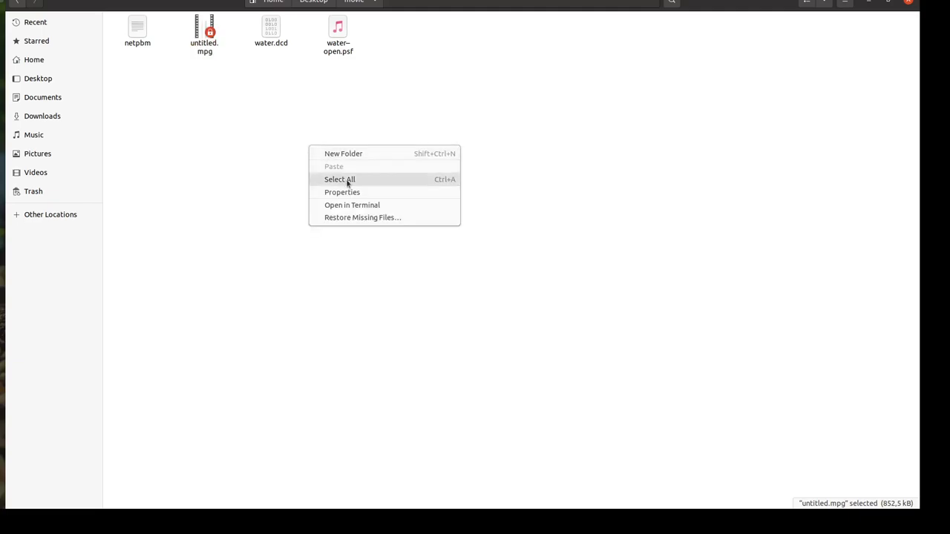
left_click(356, 207)
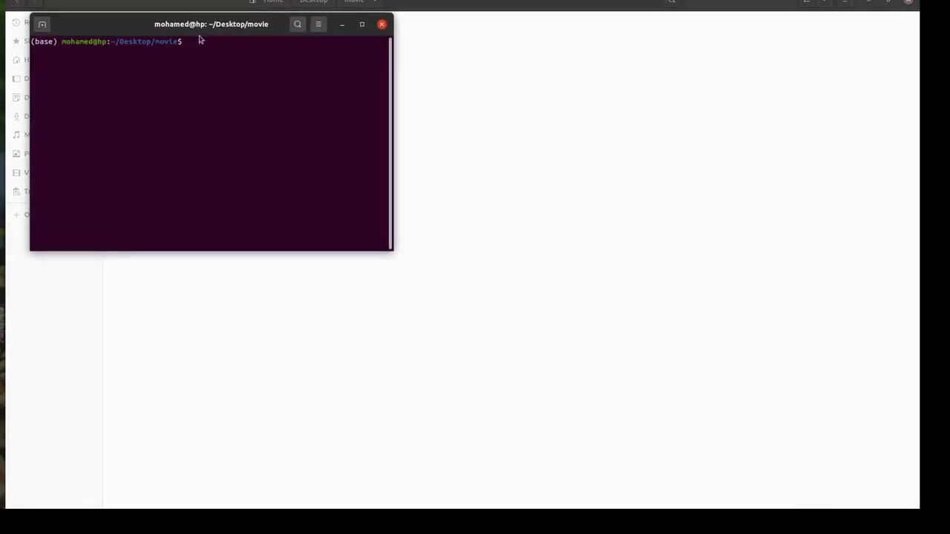
left_click_drag(201, 34, 259, 53)
left_click_drag(172, 39, 442, 128)
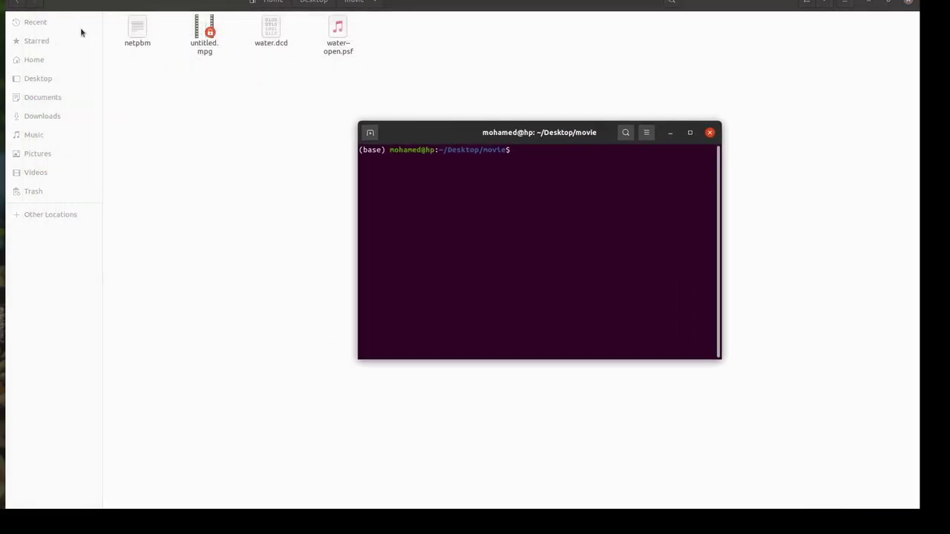
Step: Open the netpbm text file, copy its command "ffmpeg -i untitled.mpg output.mp4", and minimize the editor
left_click(132, 38)
key("Return")
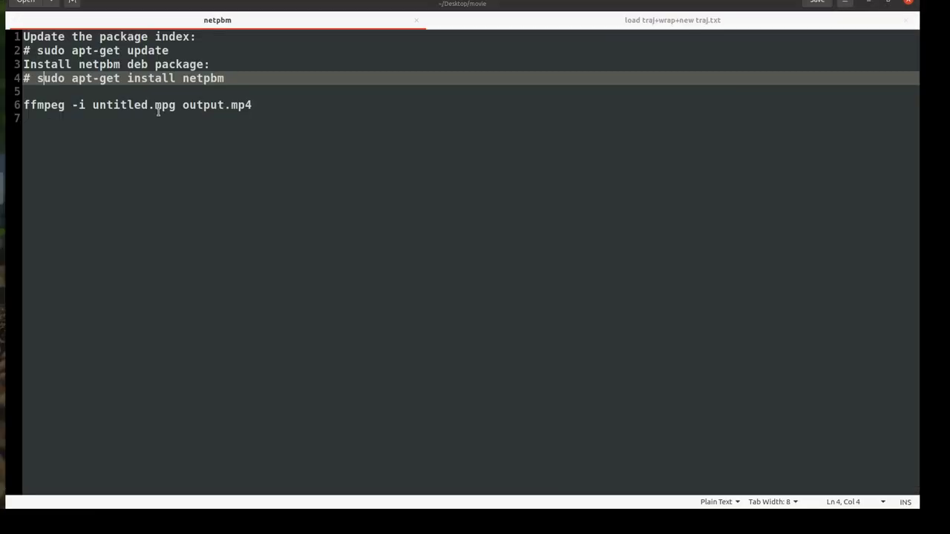
left_click(84, 117)
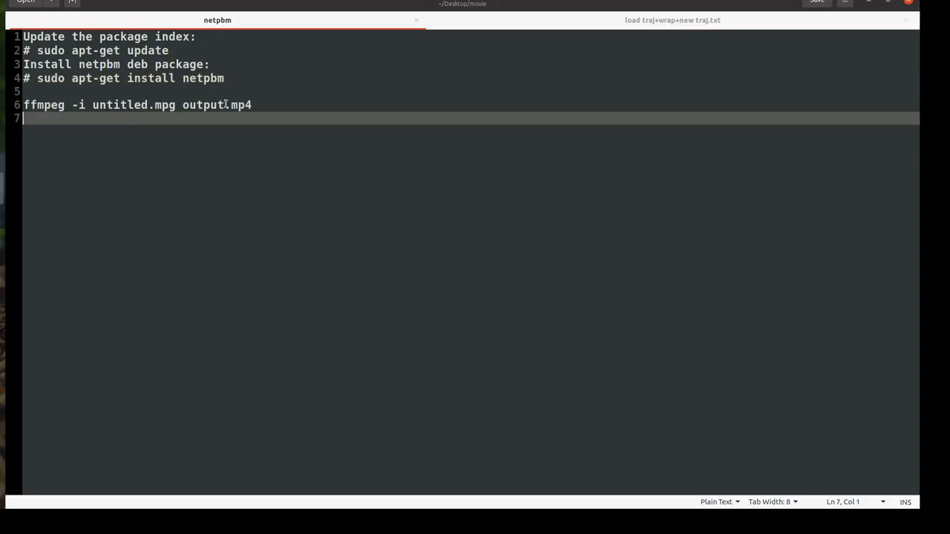
left_click_drag(255, 106, 14, 106)
key("ctrl+c")
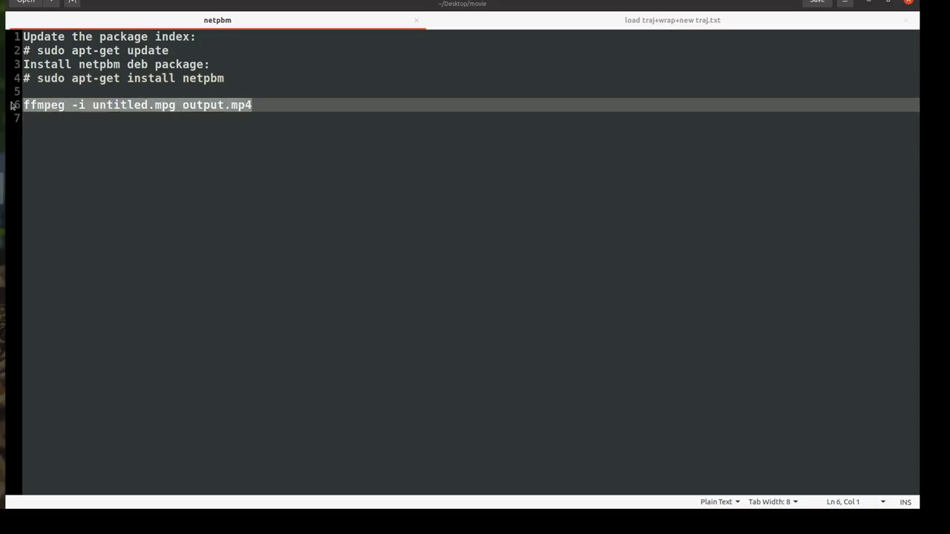
left_click(867, 2)
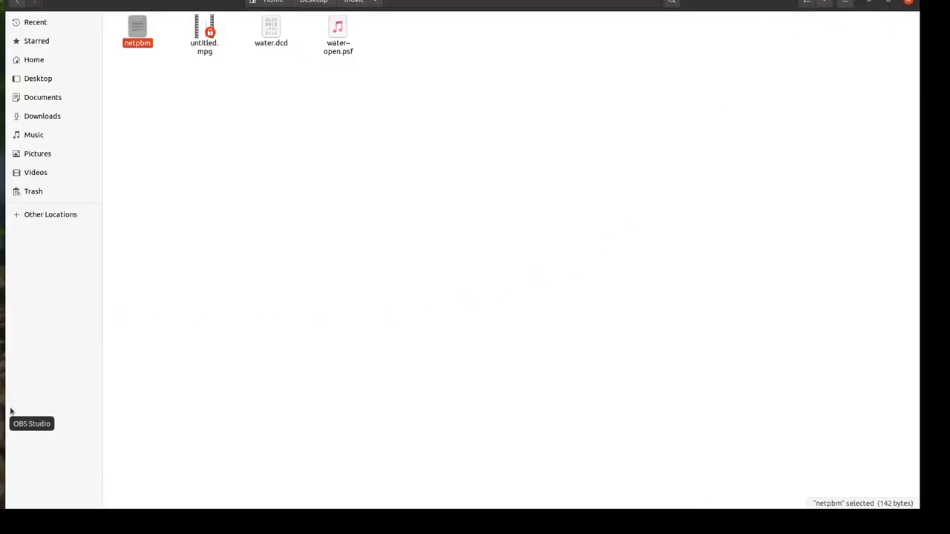
Step: Run "ffmpeg -i untitled.mpg output.mp4" in a terminal opened in the movie folder, and close the terminal once the conversion finishes
right_click(286, 209)
left_click(314, 266)
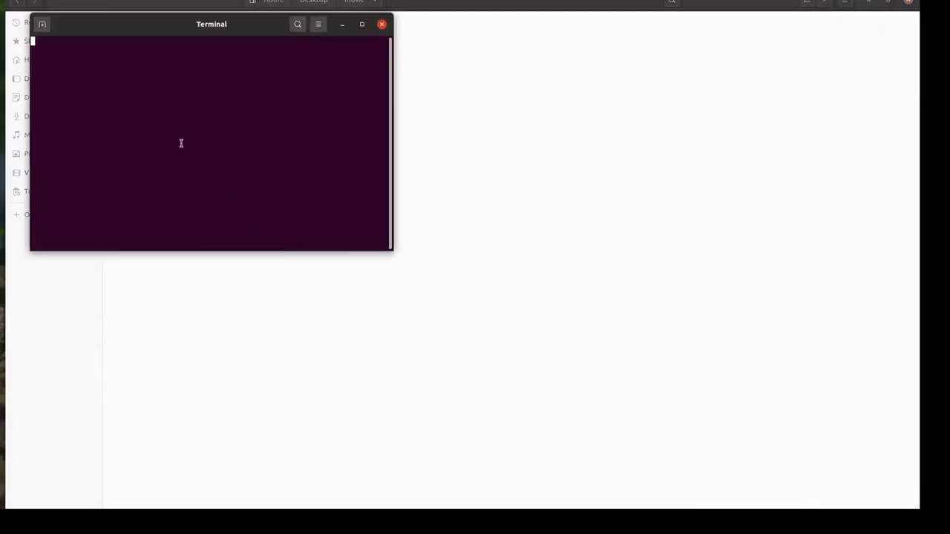
right_click(196, 62)
left_click(214, 89)
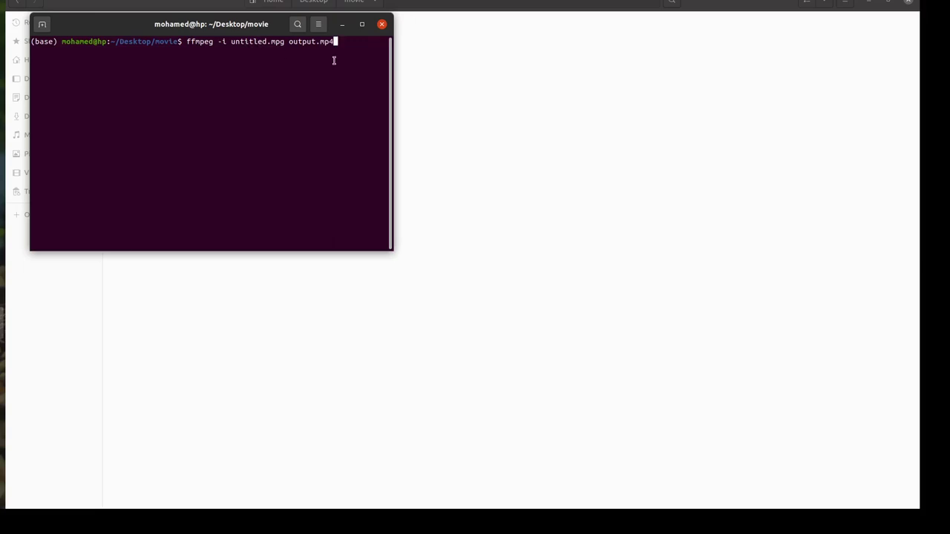
key("Return")
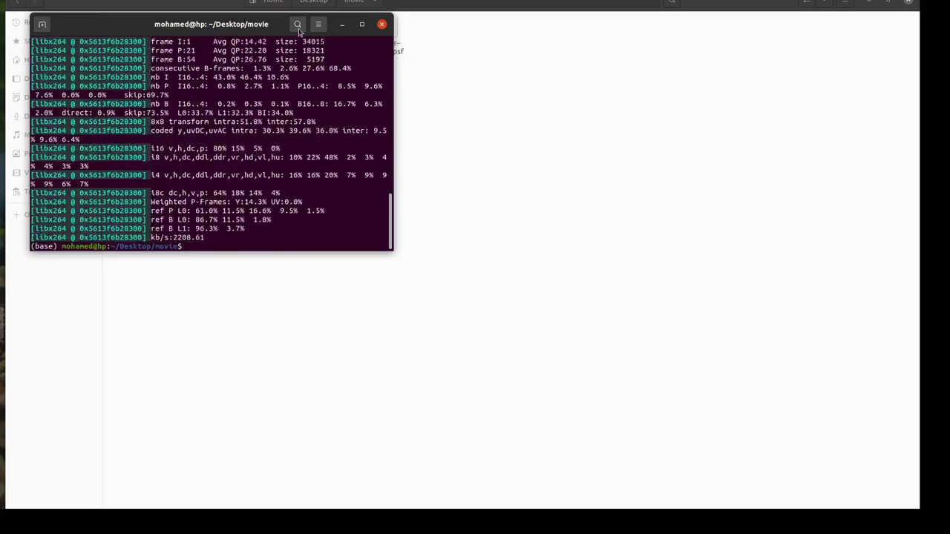
left_click(379, 28)
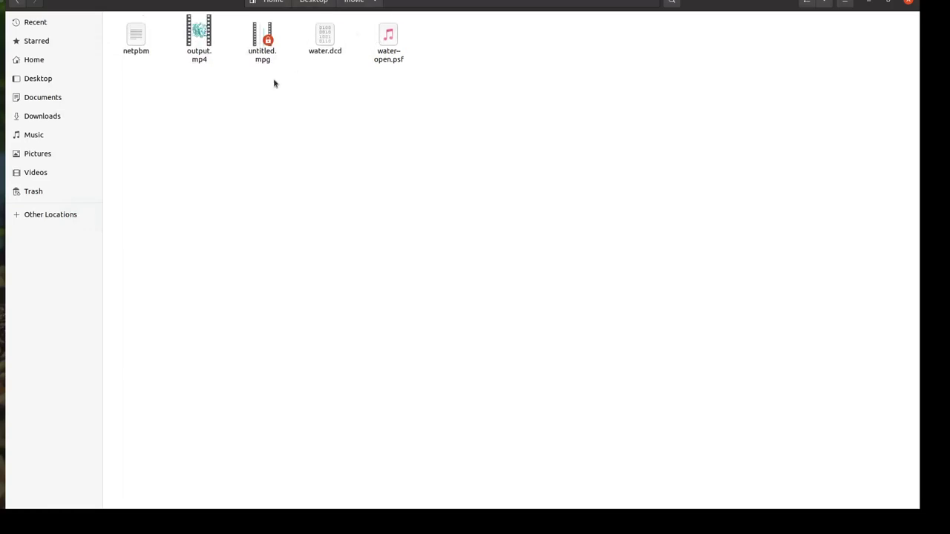
Step: Open output.mp4 in the video player and play it to review the protein trajectory movie
double_click(200, 33)
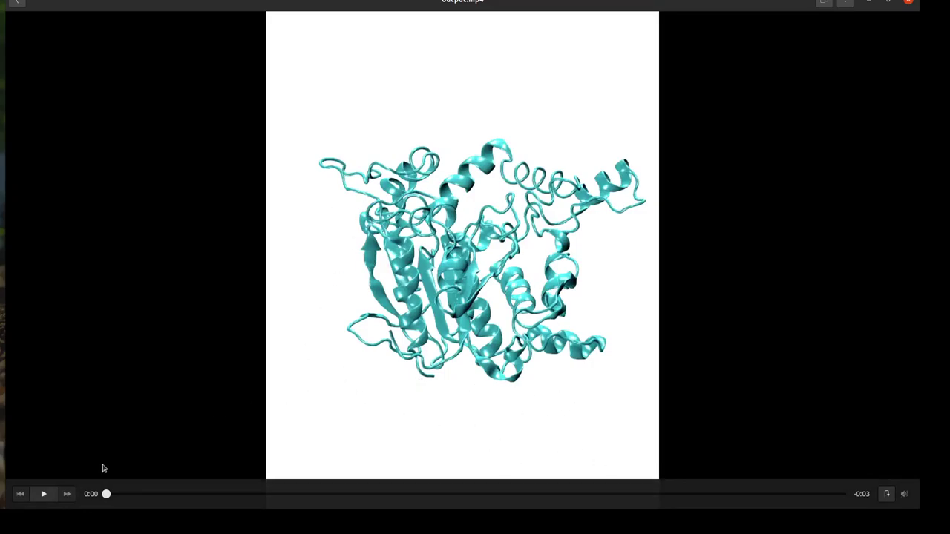
left_click(43, 495)
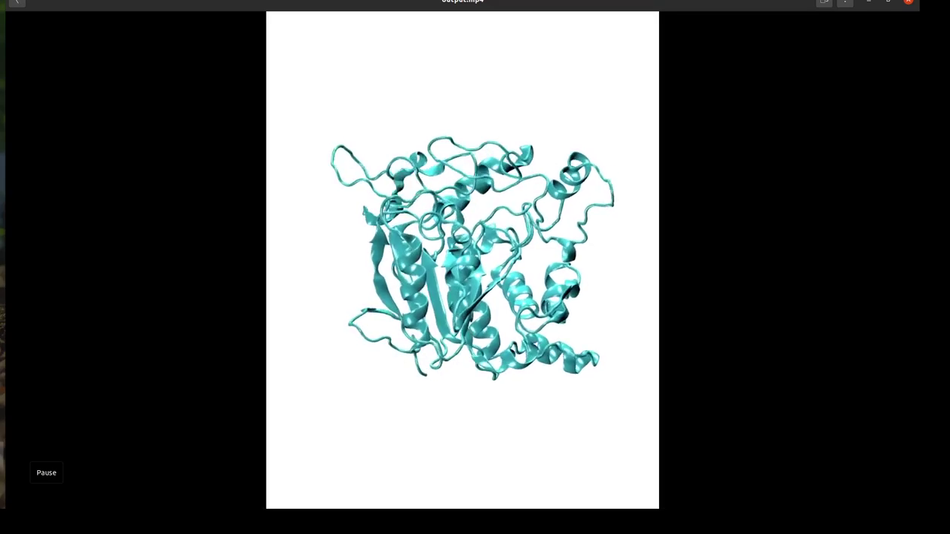
key("space")
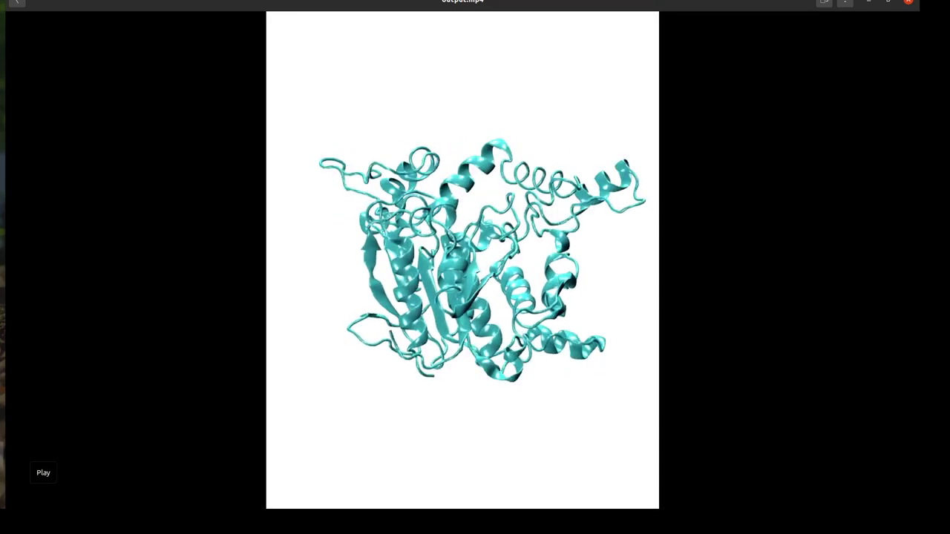